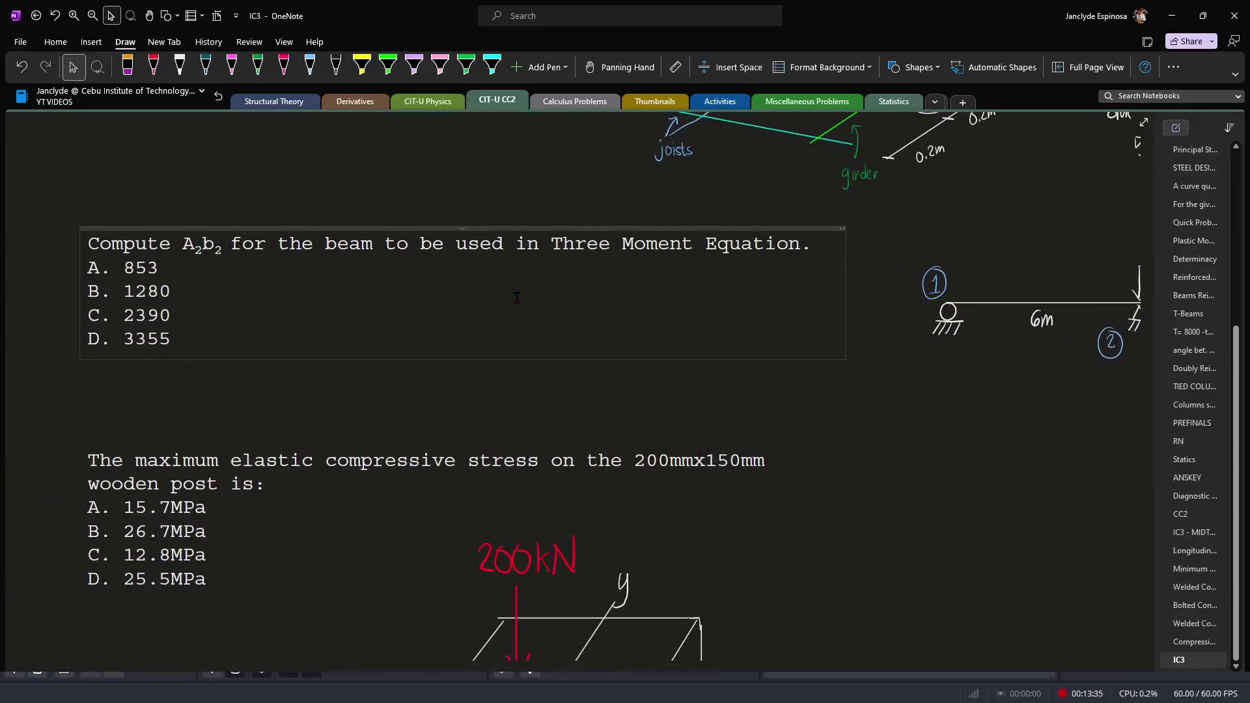
Add a bar over the b in the A2b2 expression of the Three Moment Equation question
left_click(179, 67)
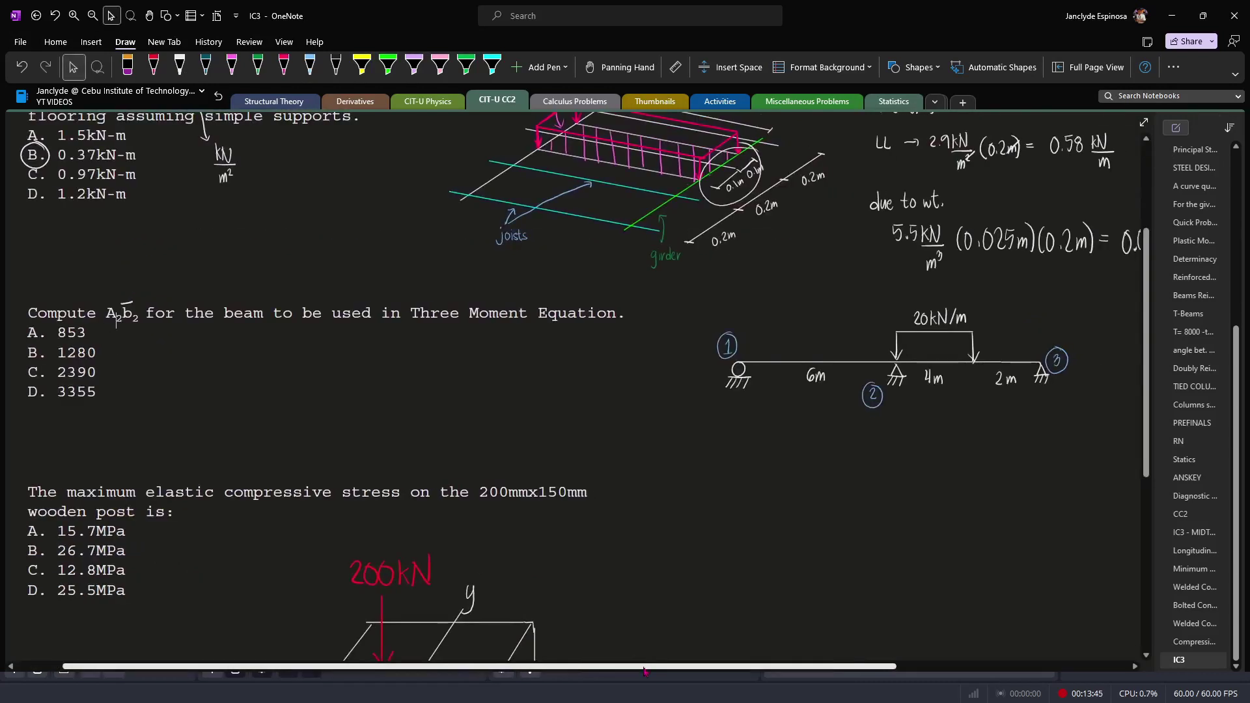
scroll(793, 554, "right", 3)
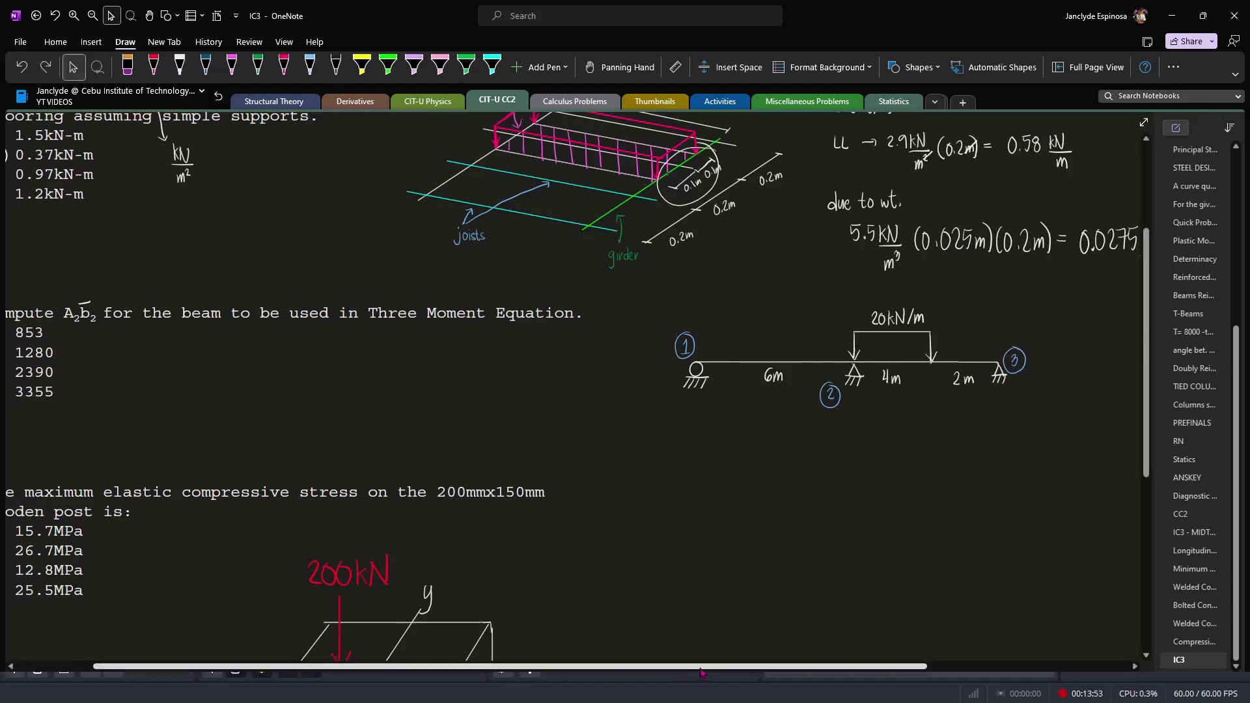
scroll(865, 526, "left", 3)
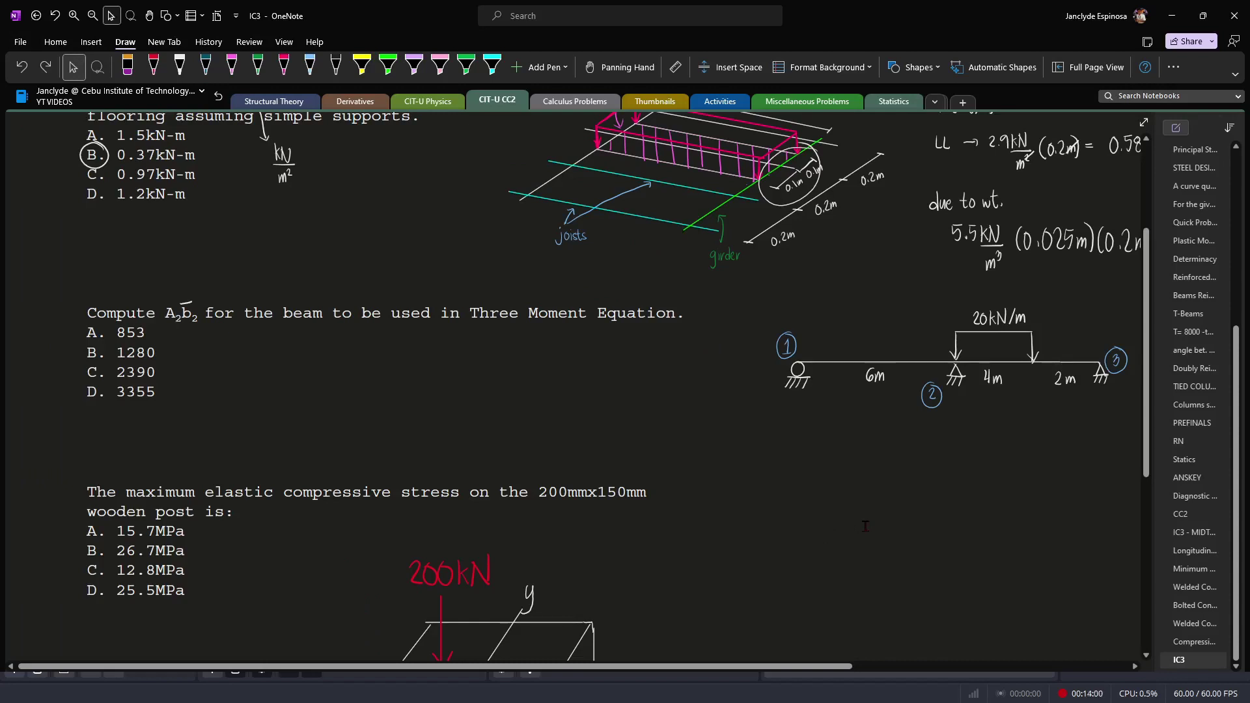
left_click(180, 67)
mouse_move(955, 349)
left_mouse_down()
mouse_move(865, 335)
mouse_move(938, 341)
left_mouse_up()
key("ctrl+z")
mouse_move(1100, 353)
left_mouse_down()
mouse_move(986, 388)
mouse_move(1078, 342)
left_mouse_up()
key("ctrl+z")
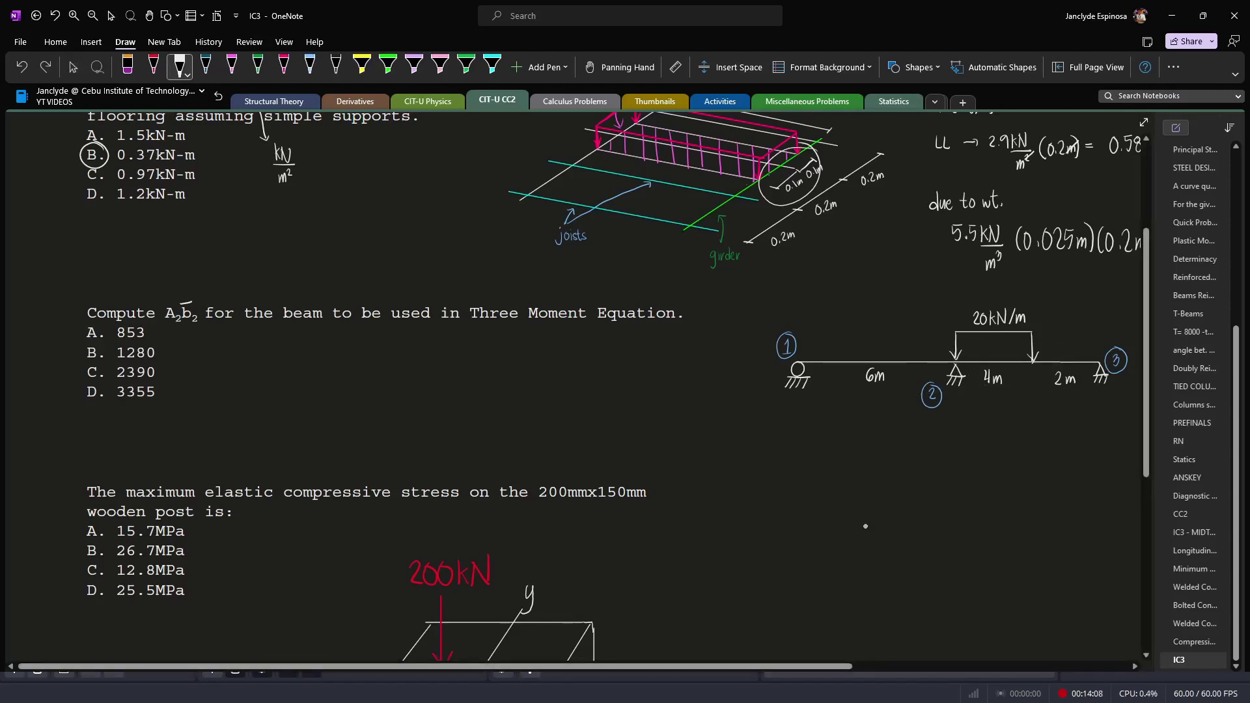
Copy the beam span between supports 2 and 3, including its 20 kN/m load, and place the copy beside the original beam
left_click(73, 67)
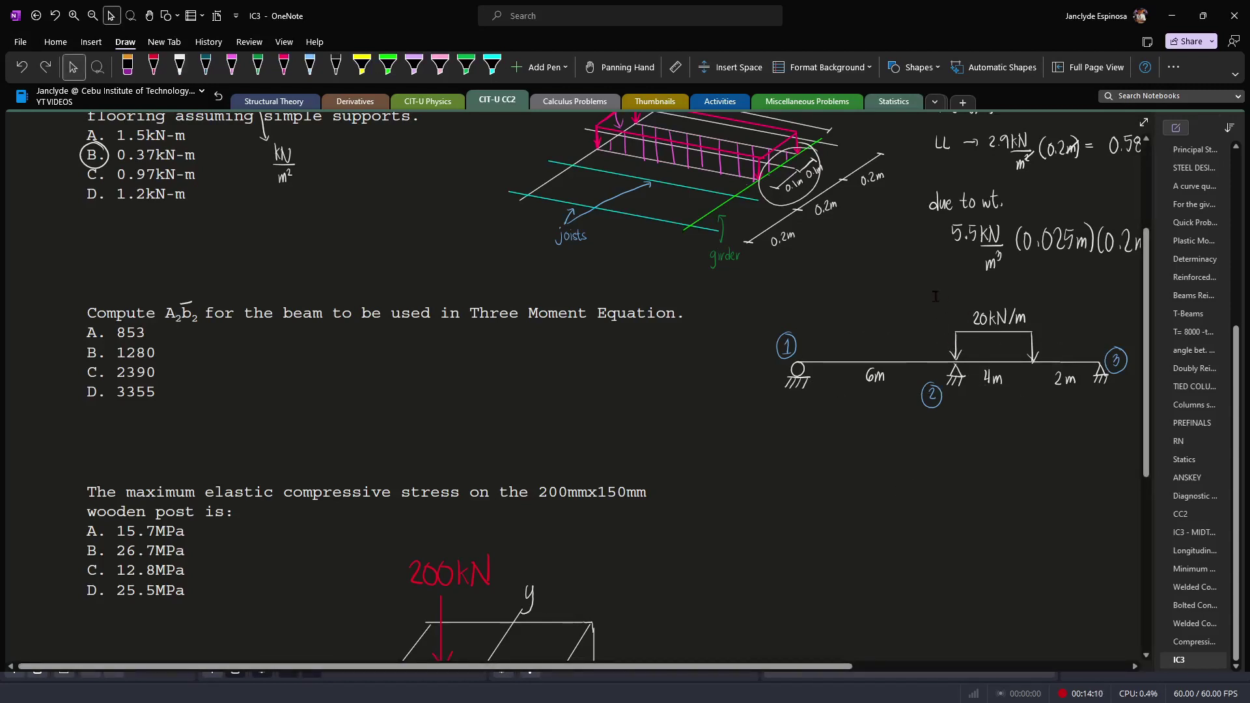
left_click_drag(936, 297, 1135, 411)
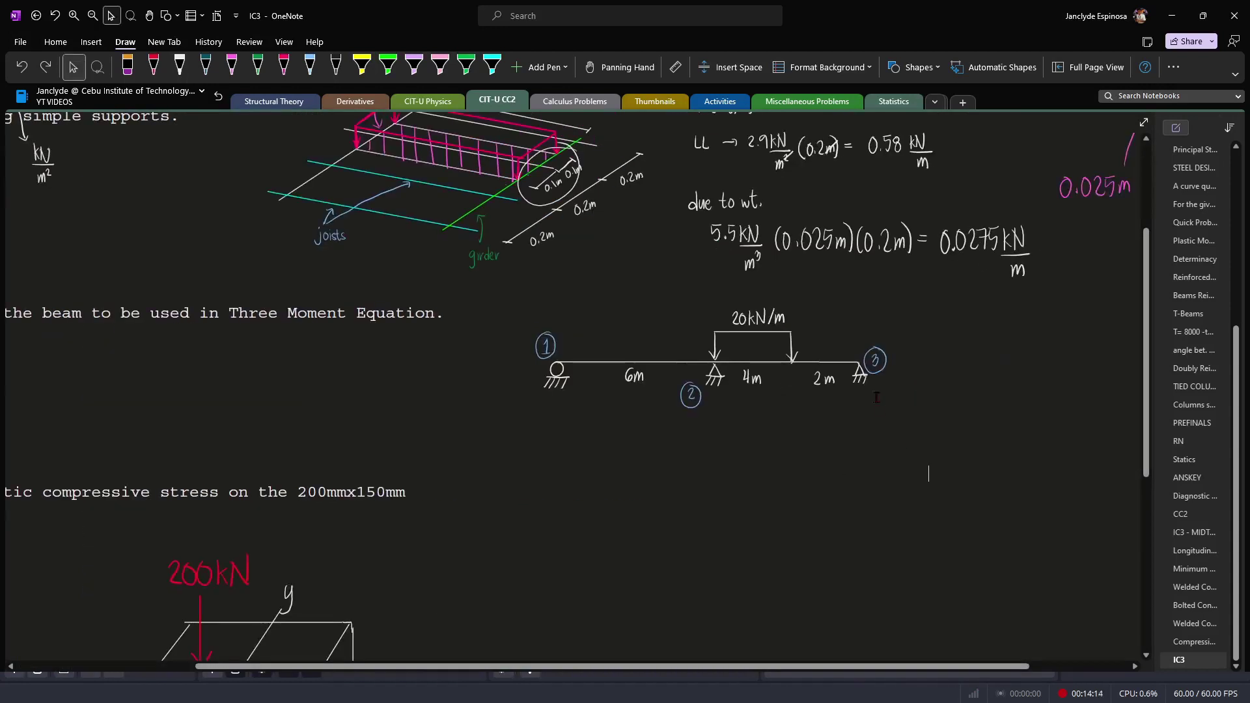
left_click_drag(936, 399, 695, 295)
left_click(940, 473)
left_click_drag(694, 297, 893, 403)
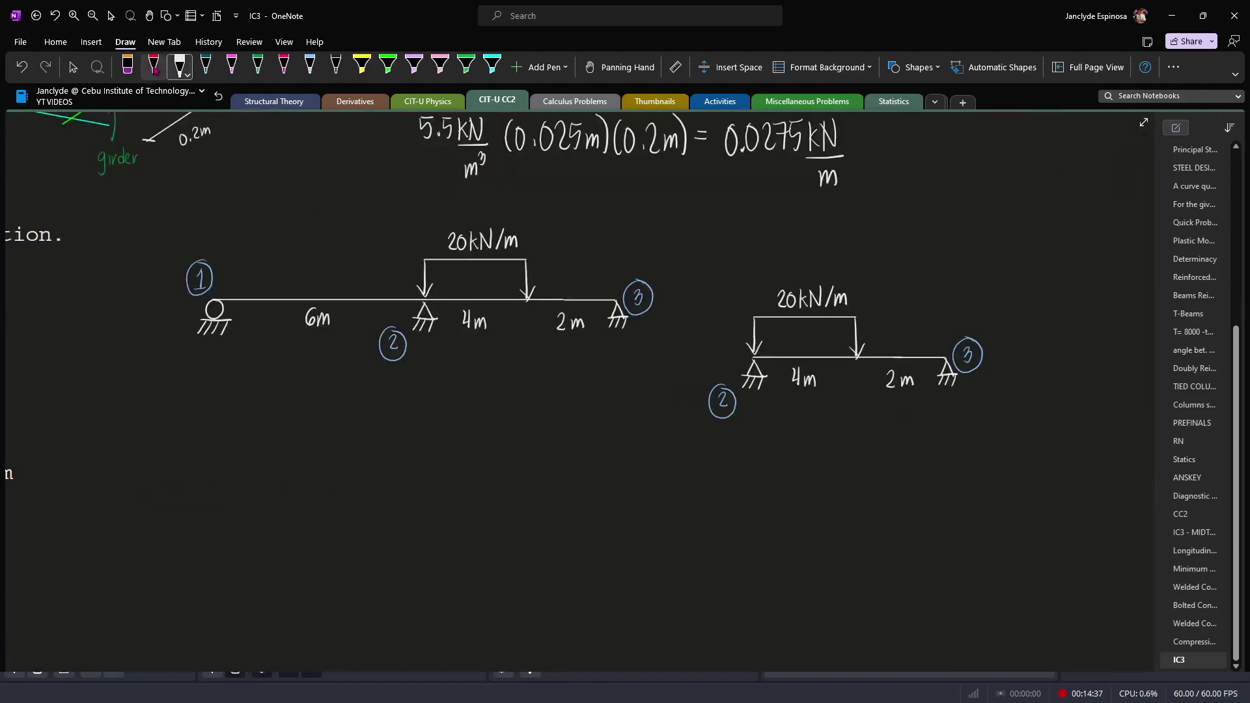
Label the copied span's ends in red, A at support 2 and B at support 3, and return to the white pen
left_click(154, 67)
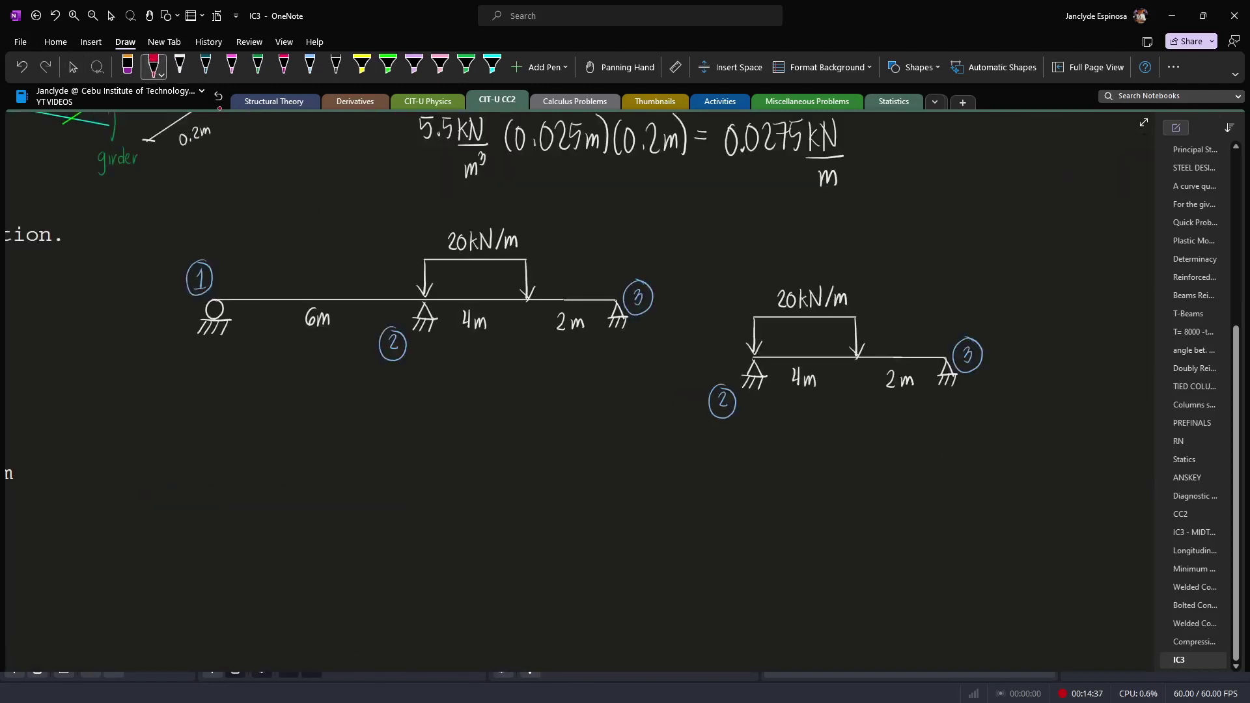
mouse_move(719, 367)
left_mouse_down()
mouse_move(724, 350)
mouse_move(730, 367)
left_mouse_up()
left_click_drag(721, 360, 728, 360)
left_click_drag(995, 353, 995, 366)
left_click(179, 66)
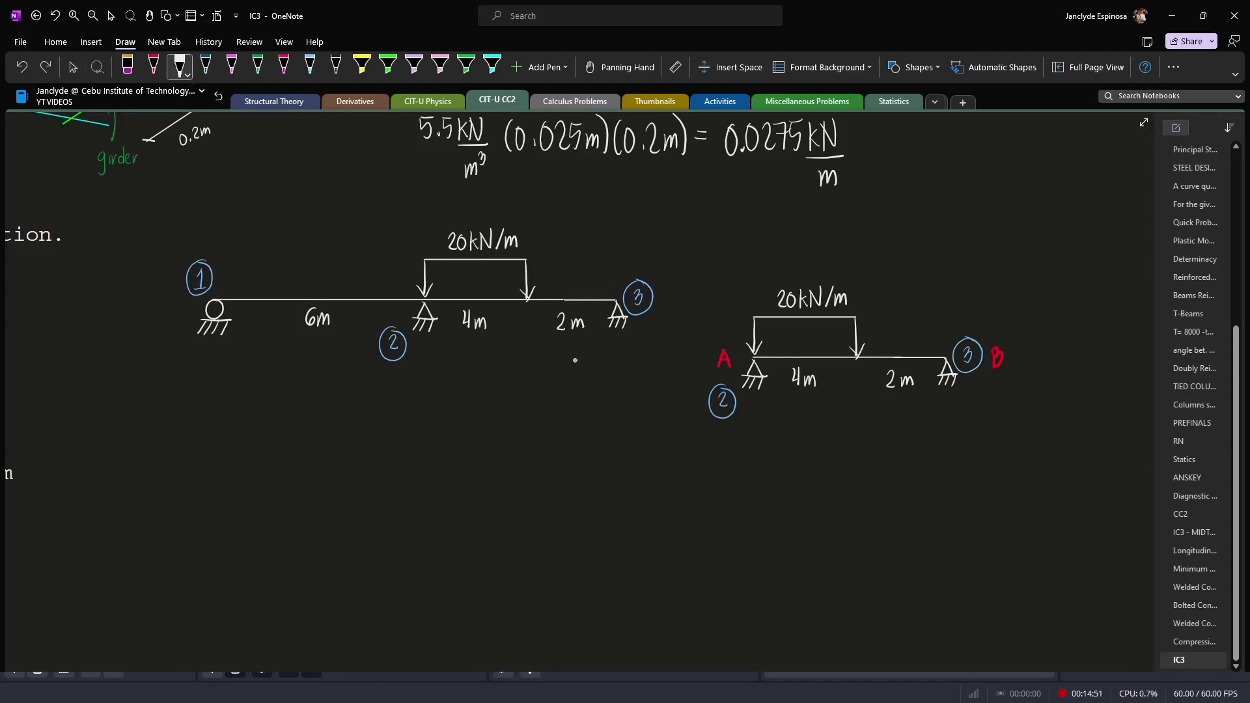
mouse_move(749, 355)
left_mouse_down()
mouse_move(743, 391)
mouse_move(771, 357)
left_mouse_up()
key("ctrl+z")
left_click_drag(948, 352, 938, 391)
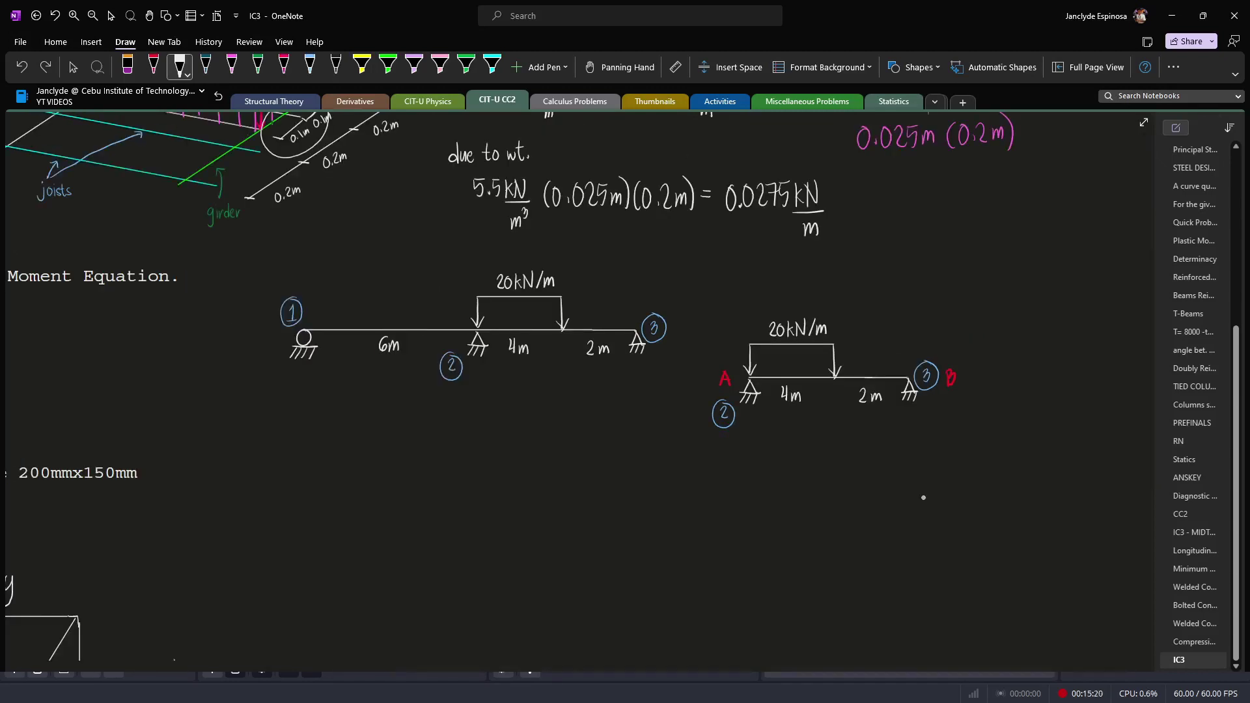
mouse_move(756, 370)
left_mouse_down()
mouse_move(719, 363)
mouse_move(757, 416)
left_mouse_up()
left_click_drag(740, 367, 736, 381)
key("ctrl+z")
key("ctrl+z")
left_click_drag(892, 372, 924, 410)
key("ctrl+z")
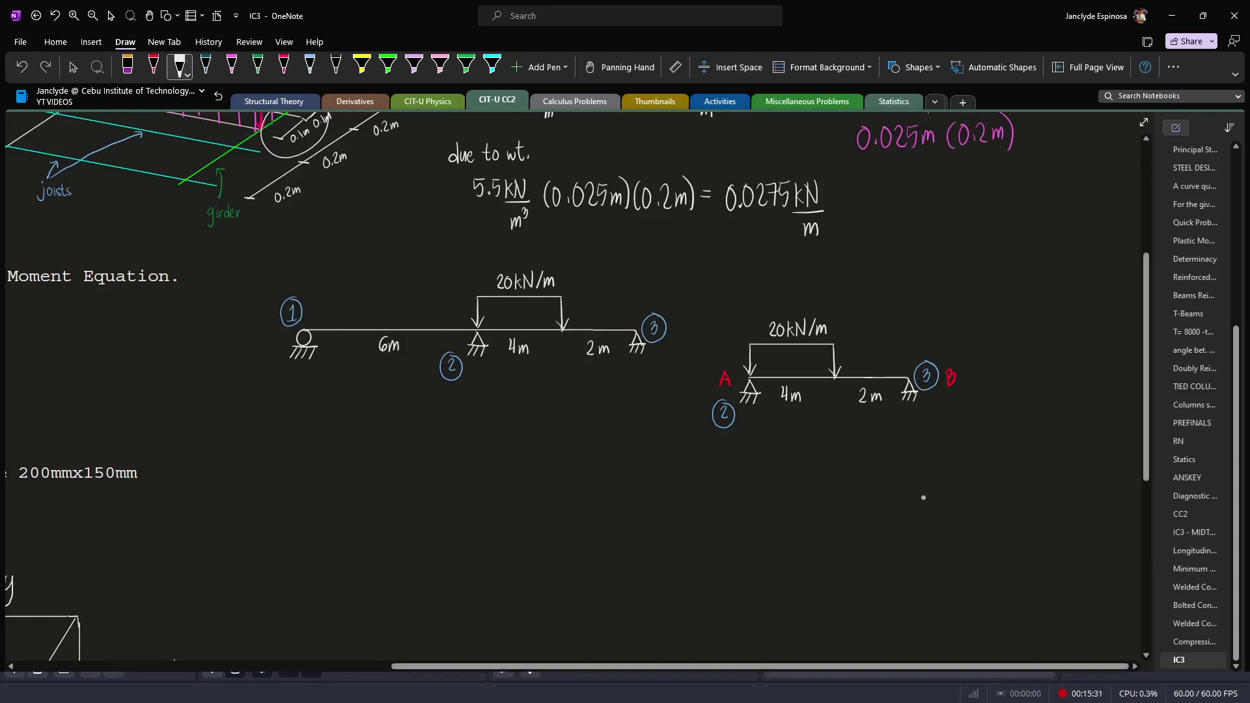
Write ΣMA = 0 beside the copied span and draw a magenta resultant arrow at the middle of the distributed load
left_click_drag(991, 295, 1004, 310)
left_click_drag(1010, 312, 1053, 291)
left_click(232, 67)
mouse_move(818, 311)
left_mouse_down()
mouse_move(760, 318)
mouse_move(800, 304)
mouse_move(797, 376)
left_mouse_up()
key("ctrl+z")
left_click_drag(792, 368, 802, 368)
Label the magenta resultant arrow 20(4) = 80kN above the load
left_click_drag(783, 288, 790, 300)
left_click_drag(793, 287, 801, 300)
left_click_drag(806, 286, 811, 293)
left_click_drag(811, 286, 809, 299)
mouse_move(815, 283)
left_mouse_down()
mouse_move(815, 301)
mouse_move(836, 286)
left_mouse_up()
left_click_drag(841, 284, 841, 285)
left_click_drag(848, 283, 847, 299)
left_click_drag(852, 287, 853, 298)
left_click_drag(855, 299, 862, 282)
Dimension the distance from A to the resultant as 2m in magenta
mouse_move(750, 310)
left_mouse_down()
mouse_move(751, 322)
mouse_move(788, 315)
mouse_move(755, 320)
left_mouse_up()
left_click_drag(789, 311, 790, 320)
left_click_drag(765, 303, 771, 311)
left_click_drag(774, 305, 780, 309)
Draw a white upward reaction arrow under support B and label it By
left_click(179, 65)
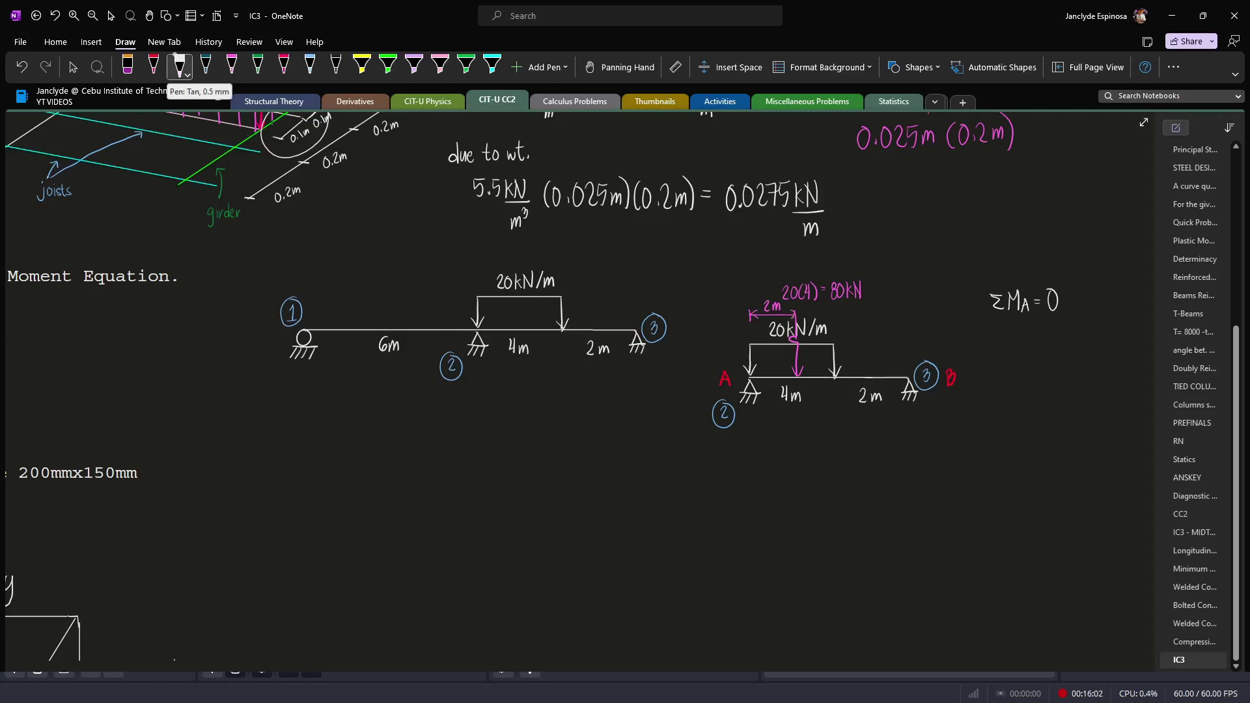
left_click_drag(910, 426, 910, 405)
left_click_drag(905, 413, 915, 412)
left_click_drag(906, 438, 907, 459)
left_click_drag(912, 443, 917, 462)
Write the moment equation −By(6) + 80(2) = 0 below ΣMA = 0
left_click_drag(985, 350, 992, 350)
mouse_move(996, 337)
left_mouse_down()
mouse_move(997, 361)
mouse_move(1012, 359)
mouse_move(1006, 374)
mouse_move(1028, 355)
left_mouse_up()
mouse_move(1034, 342)
left_mouse_down()
mouse_move(1036, 366)
mouse_move(1059, 345)
left_mouse_up()
mouse_move(1070, 342)
left_mouse_down()
mouse_move(1081, 362)
mouse_move(1097, 360)
left_mouse_up()
mouse_move(1098, 340)
left_mouse_down()
mouse_move(1100, 364)
mouse_move(1115, 349)
left_mouse_up()
left_click_drag(1108, 356, 1115, 356)
left_click_drag(1126, 342, 1125, 344)
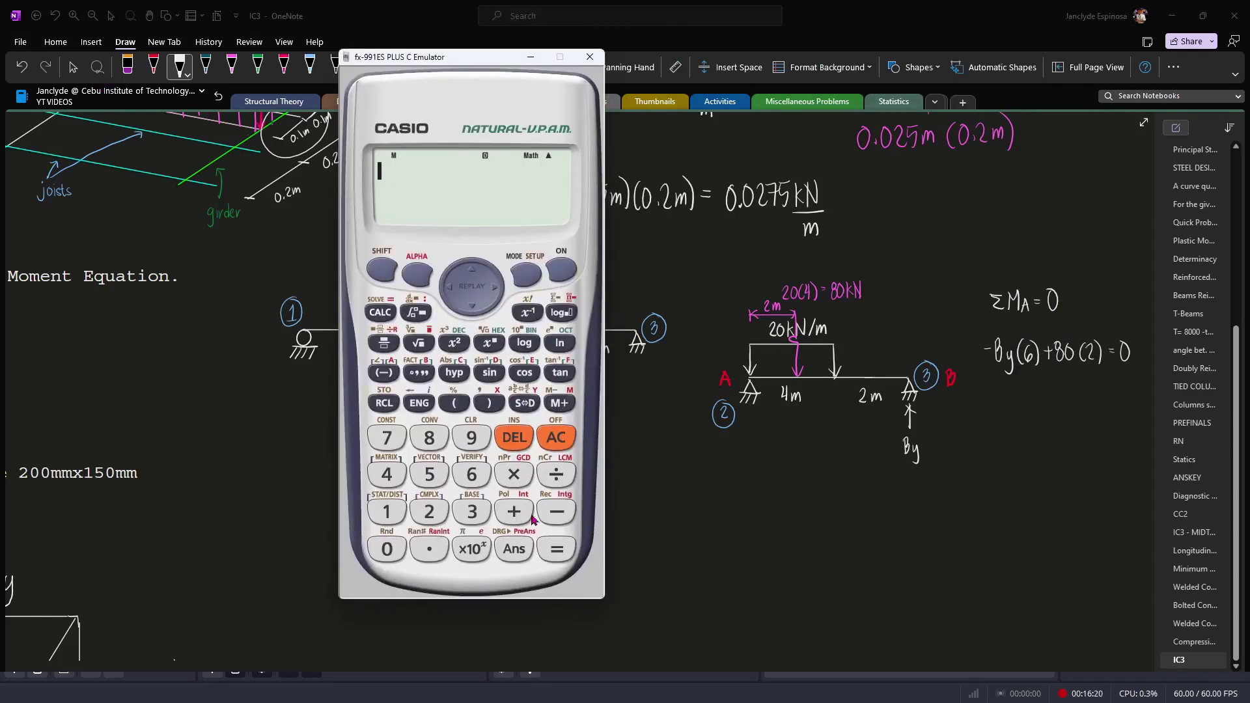
Solve −X×6+80×2=0 for X in the calculator emulator and record By = 26.67kN at support B
left_click(557, 512)
left_click(420, 274)
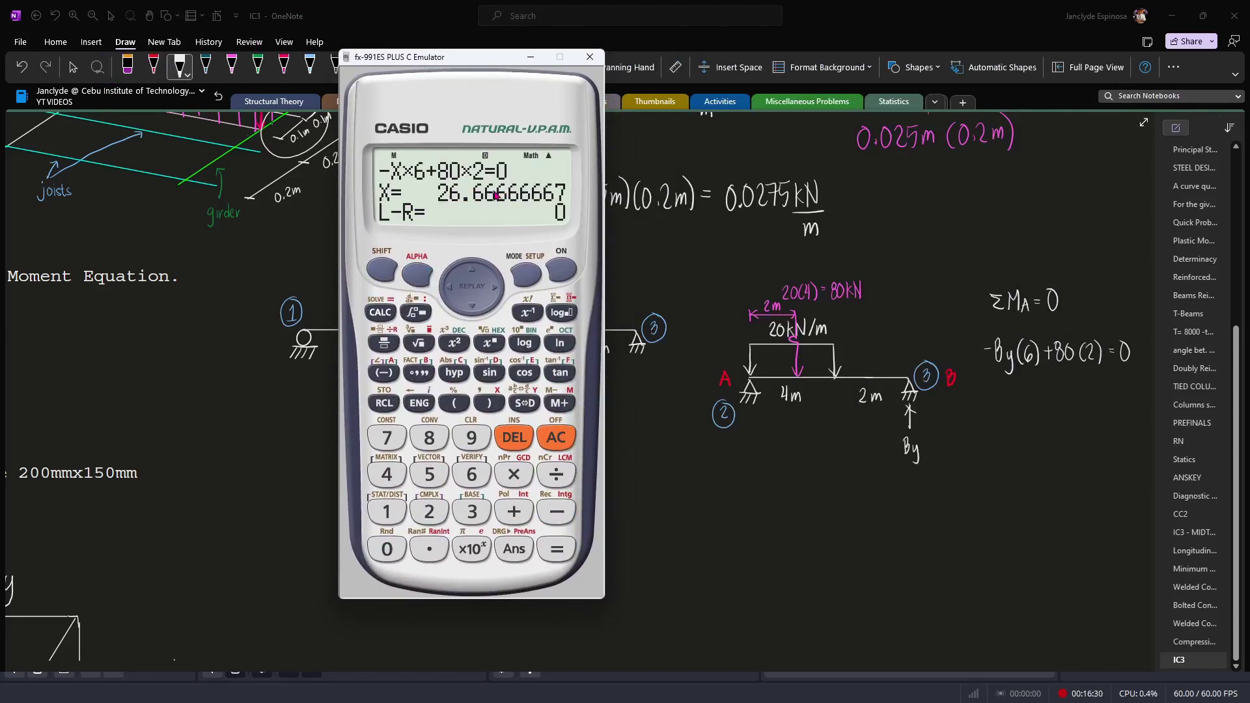
left_click(531, 58)
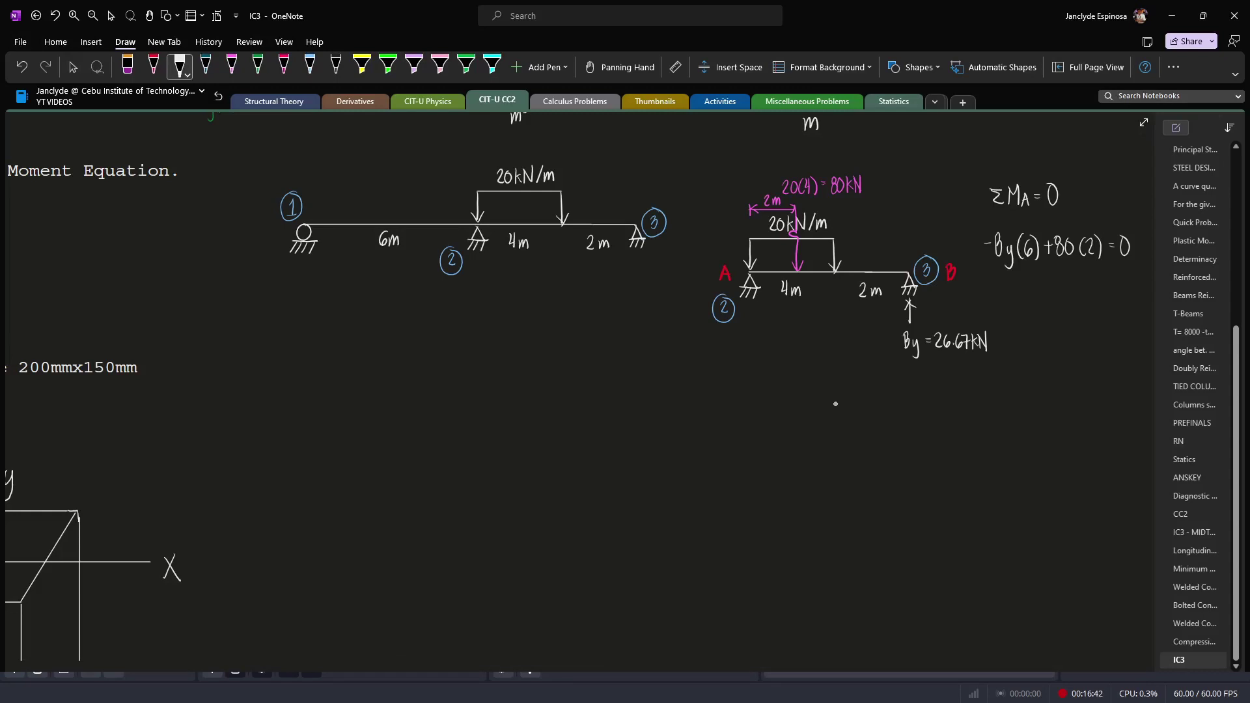
Draw vertical guide lines below A, the load's end and B, and a horizontal baseline labelled 0 between them
left_click_drag(750, 310, 764, 578)
left_click_drag(913, 361, 913, 574)
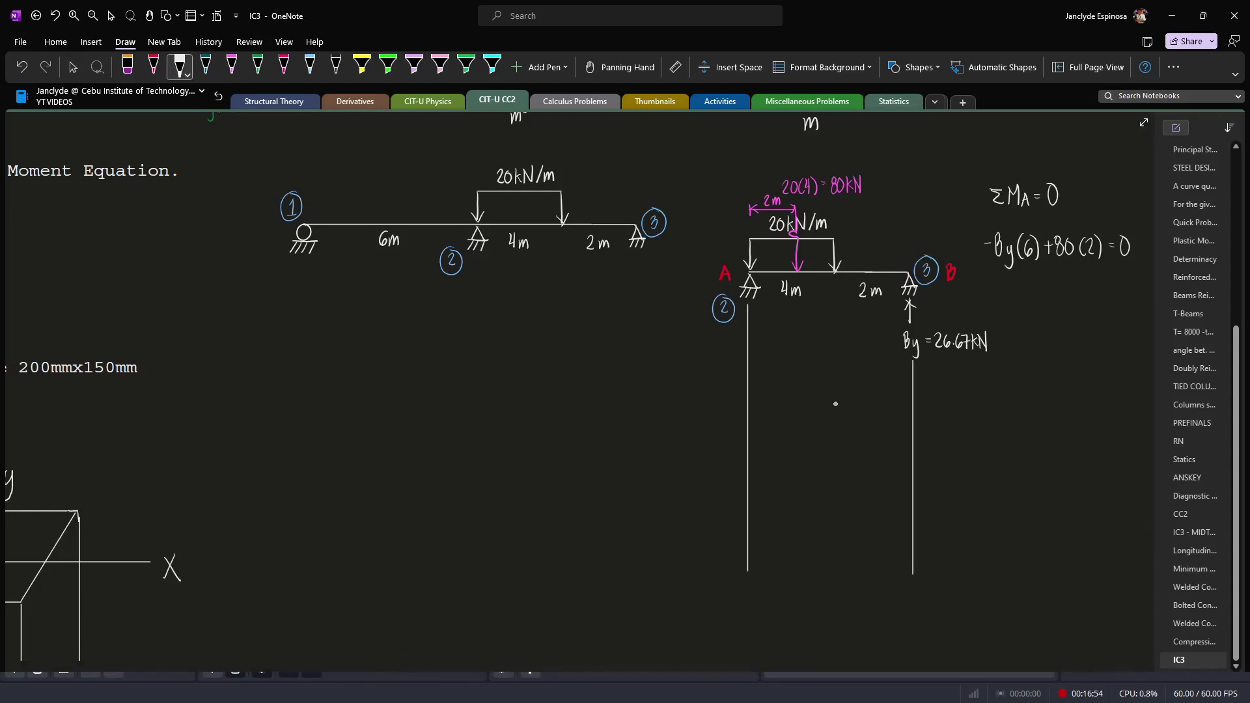
left_click_drag(834, 282, 835, 575)
left_click_drag(749, 460, 913, 460)
left_click_drag(735, 454, 733, 454)
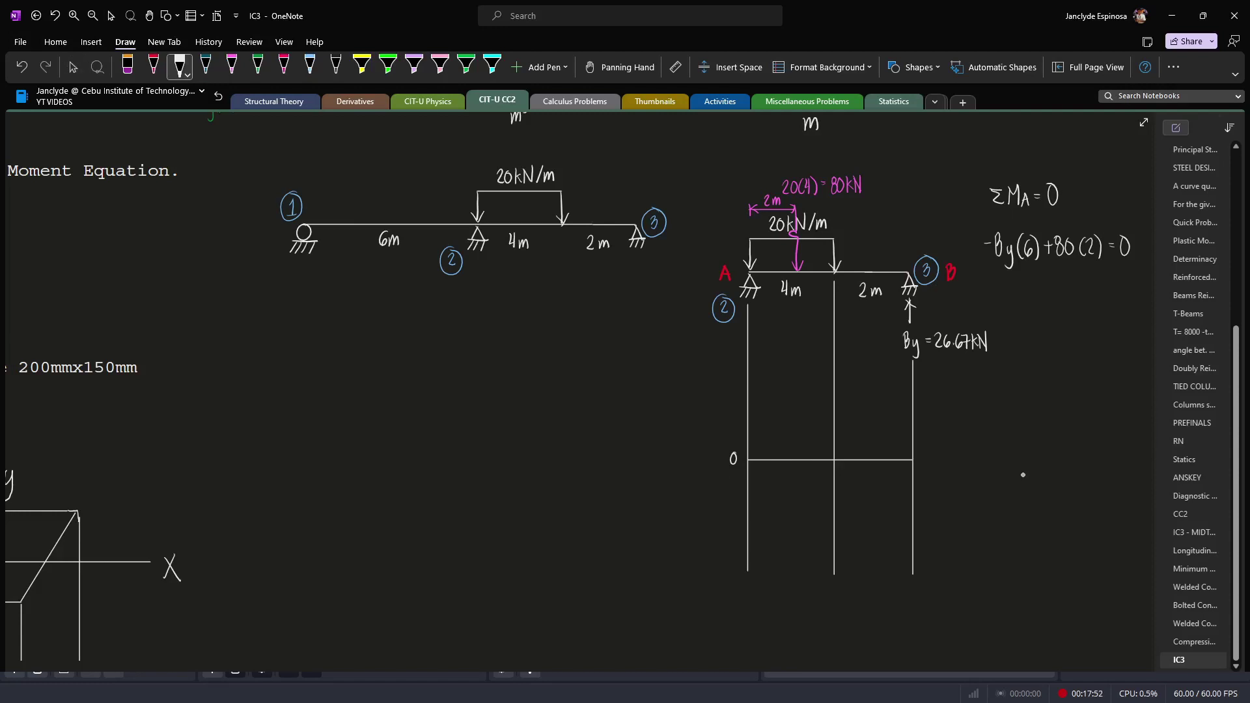
Draw the reaction's sloping moment line rising from the baseline at B to A, and begin its label with 26.67(6) =
mouse_move(988, 329)
left_mouse_down()
mouse_move(932, 331)
mouse_move(962, 324)
left_mouse_up()
key("ctrl+z")
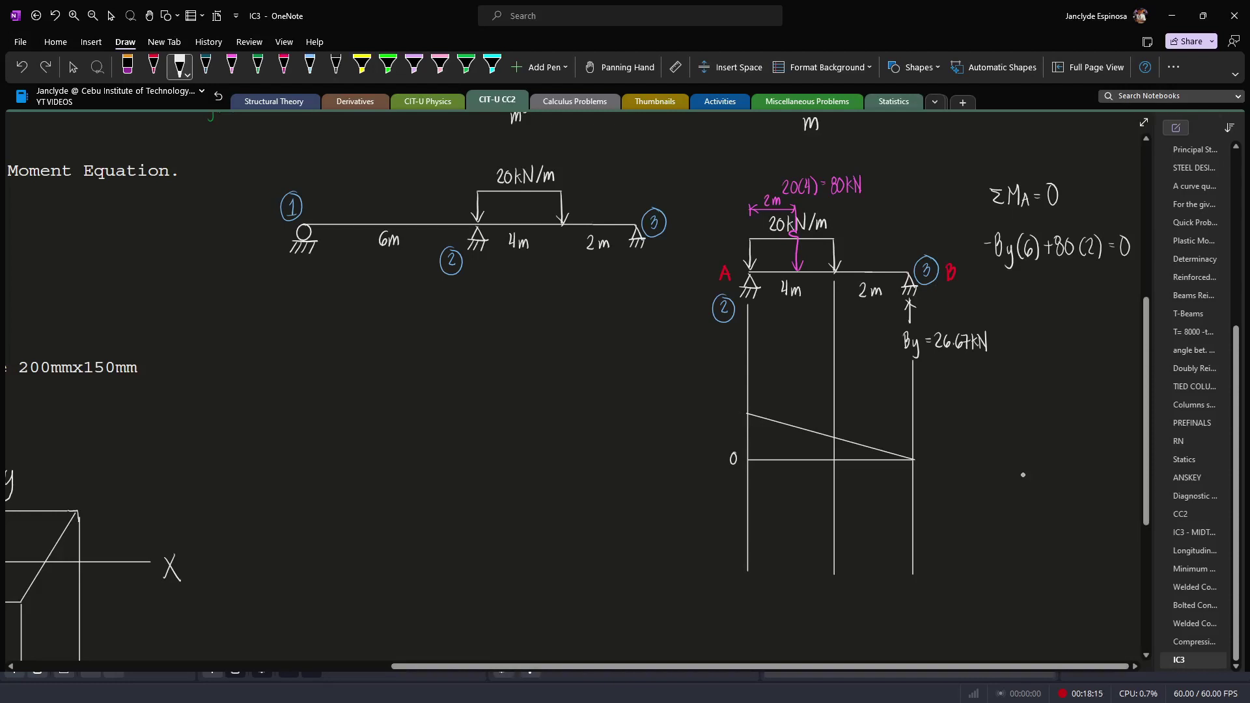
left_click_drag(624, 408, 644, 415)
left_click(641, 417)
left_click_drag(649, 406, 653, 420)
left_click_drag(664, 406, 663, 422)
left_click_drag(840, 267, 832, 268)
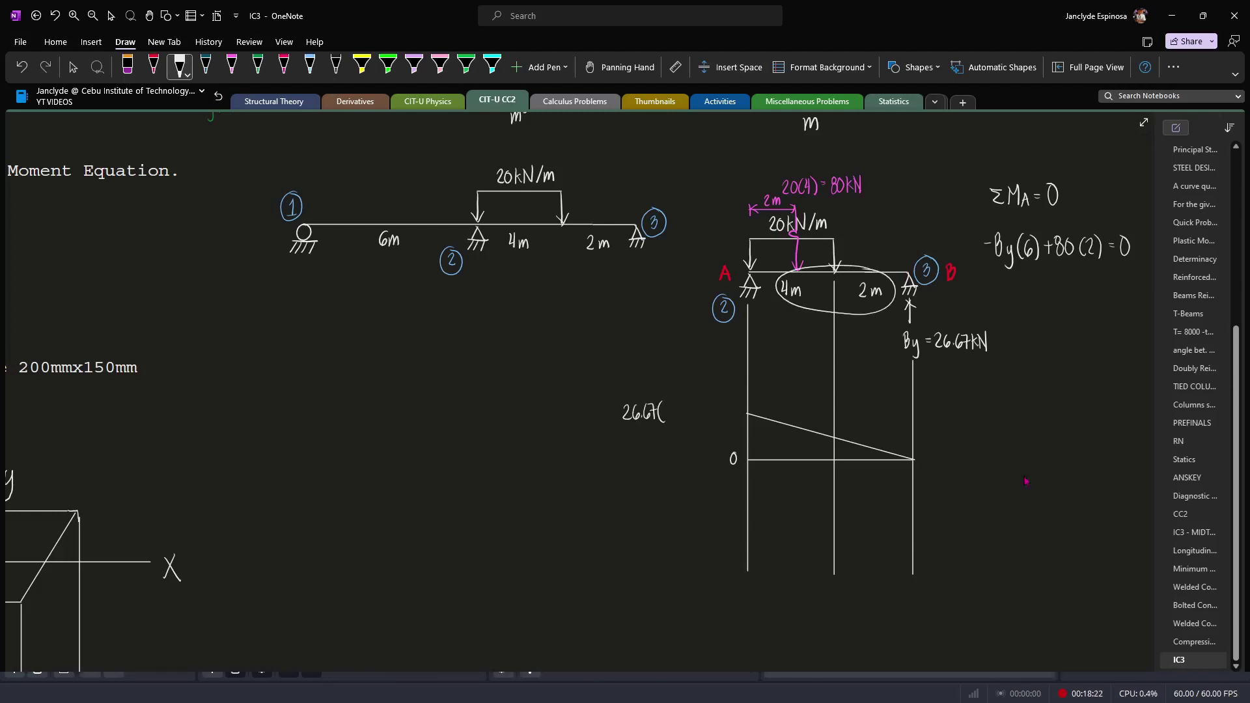
key("ctrl+z")
left_click_drag(671, 403, 667, 420)
left_click_drag(674, 404, 676, 422)
left_click_drag(683, 412, 691, 411)
left_click_drag(684, 417, 691, 417)
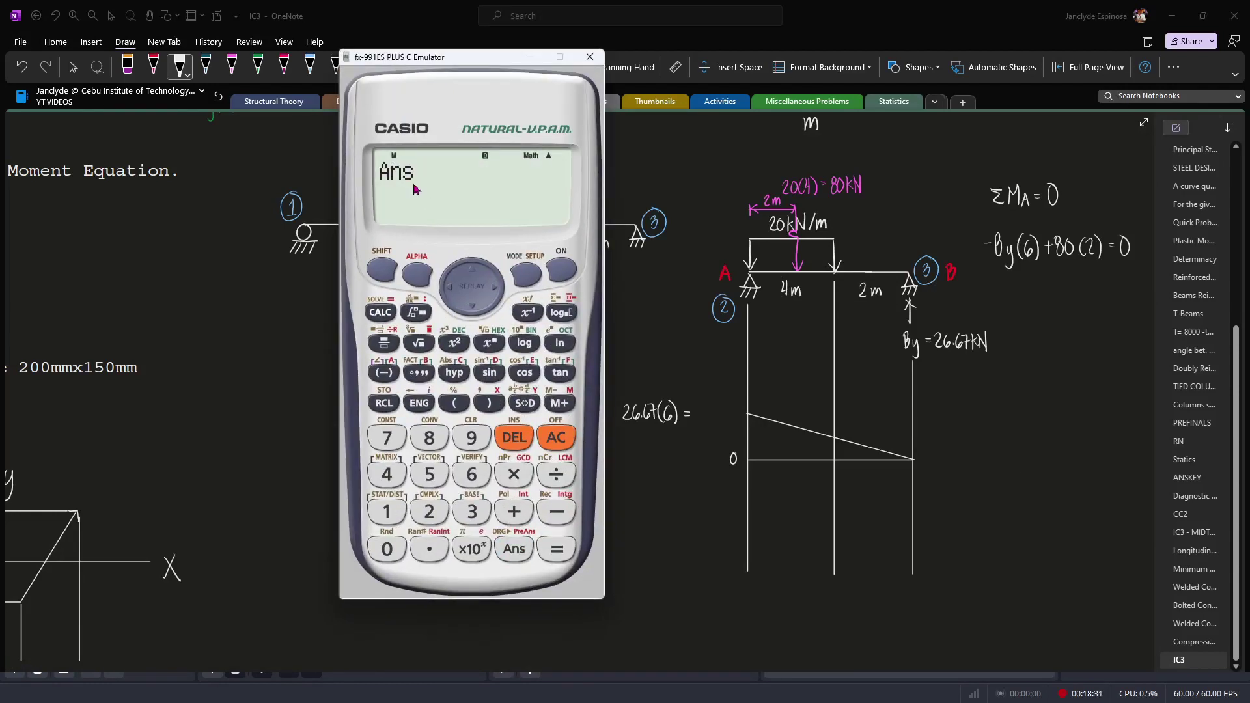
Multiply the calculator's previous answer by 6 and complete the triangle's label with 160
left_click(471, 474)
left_click(555, 547)
mouse_move(702, 403)
left_mouse_down()
mouse_move(701, 420)
mouse_move(713, 404)
left_mouse_up()
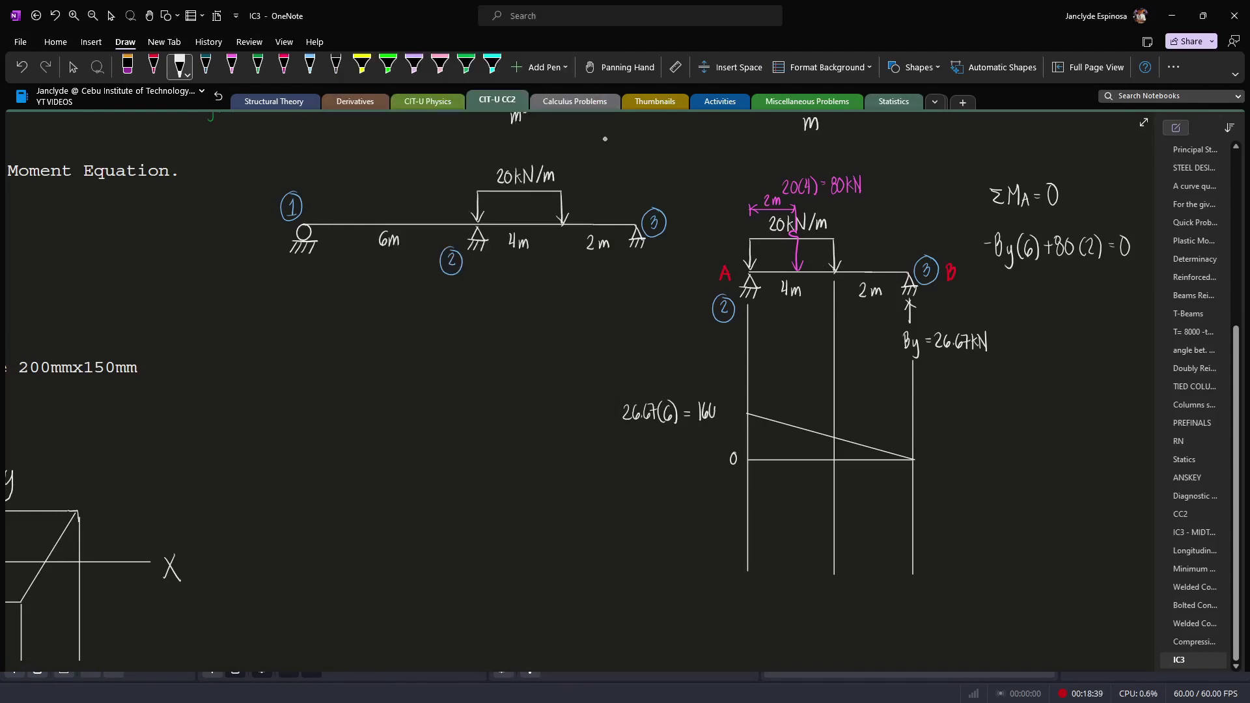
Title the moment diagram "about A" and draw the distributed load's curve below the baseline from the load's end to A
mouse_move(836, 238)
left_mouse_down()
mouse_move(762, 220)
mouse_move(824, 215)
left_mouse_up()
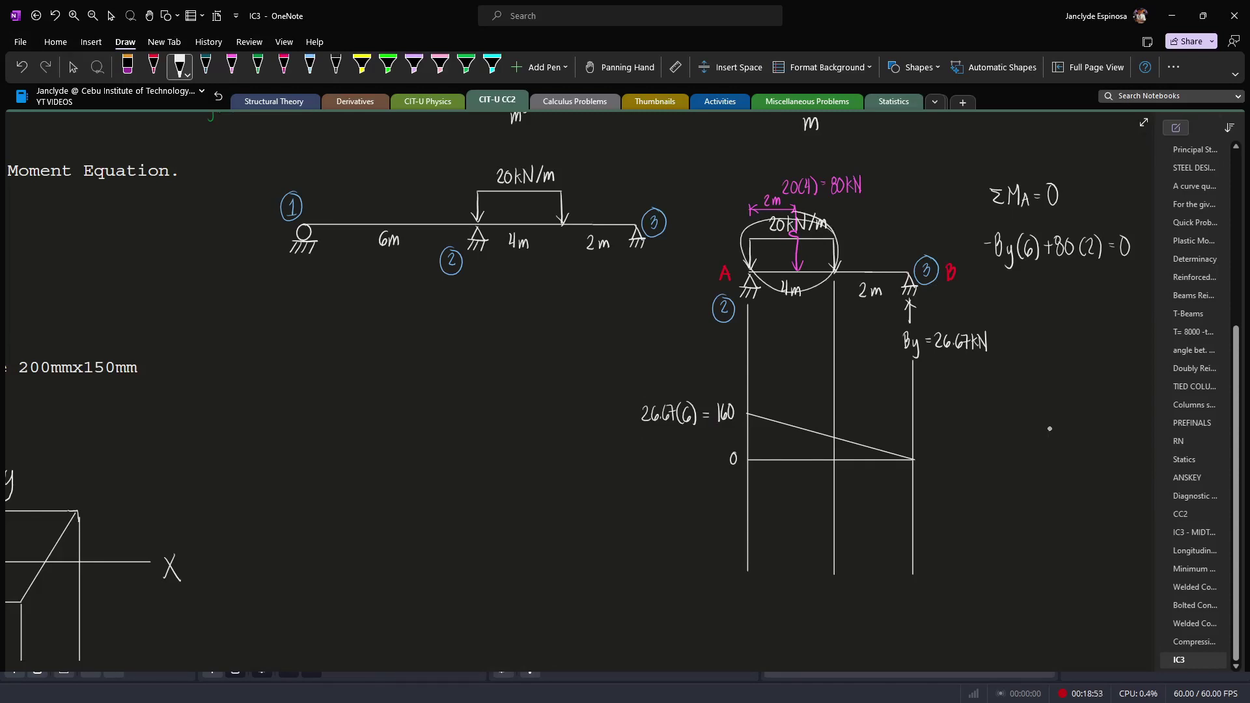
key("ctrl+z")
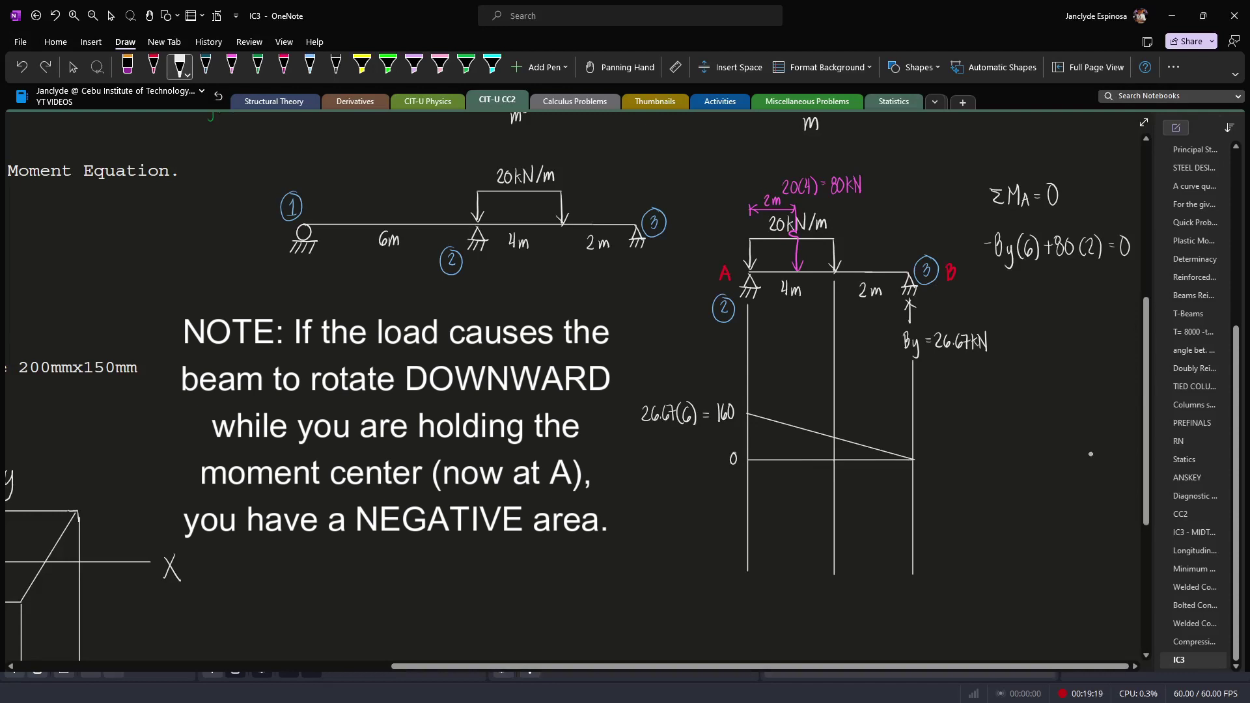
left_click_drag(663, 355, 717, 355)
mouse_move(834, 459)
left_mouse_down()
mouse_move(775, 479)
mouse_move(748, 512)
left_mouse_up()
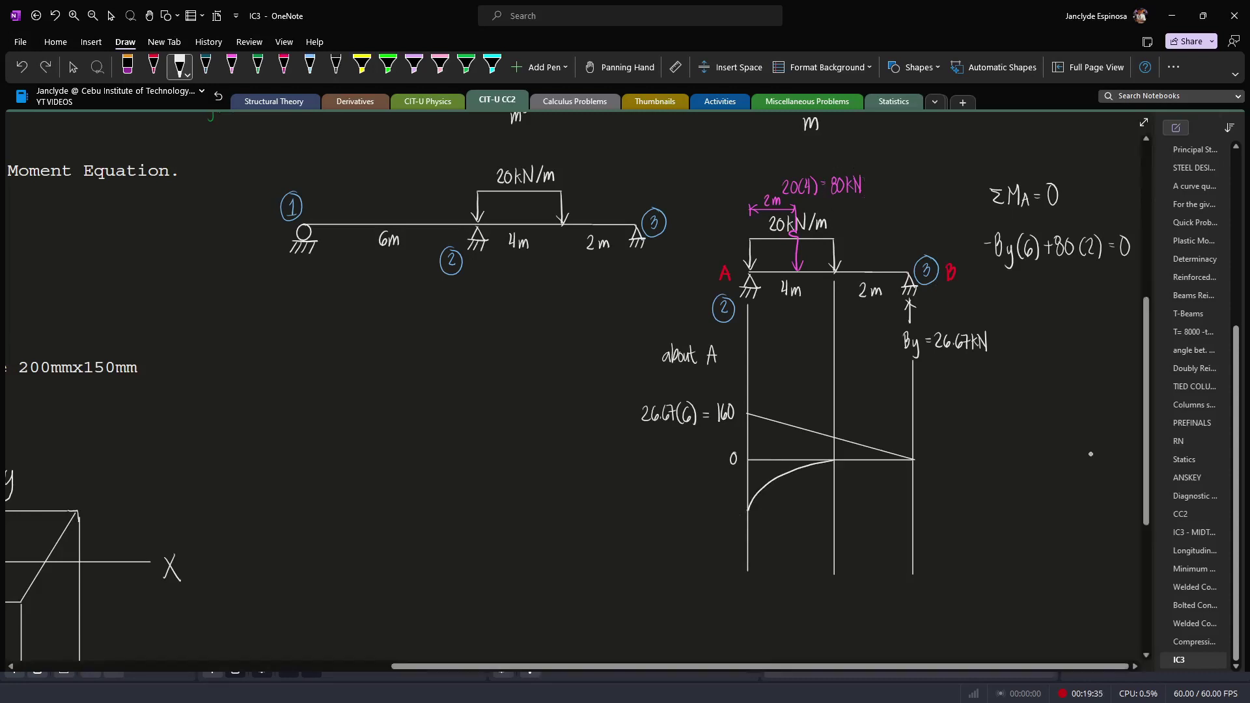
Label the curve's lower end at A as −80(2) = −160
left_click_drag(667, 507, 669, 506)
left_click_drag(677, 504, 676, 506)
mouse_move(685, 502)
left_mouse_down()
mouse_move(684, 520)
mouse_move(725, 512)
left_mouse_up()
mouse_move(732, 504)
left_mouse_down()
mouse_move(740, 480)
mouse_move(755, 486)
left_mouse_up()
key("ctrl+z")
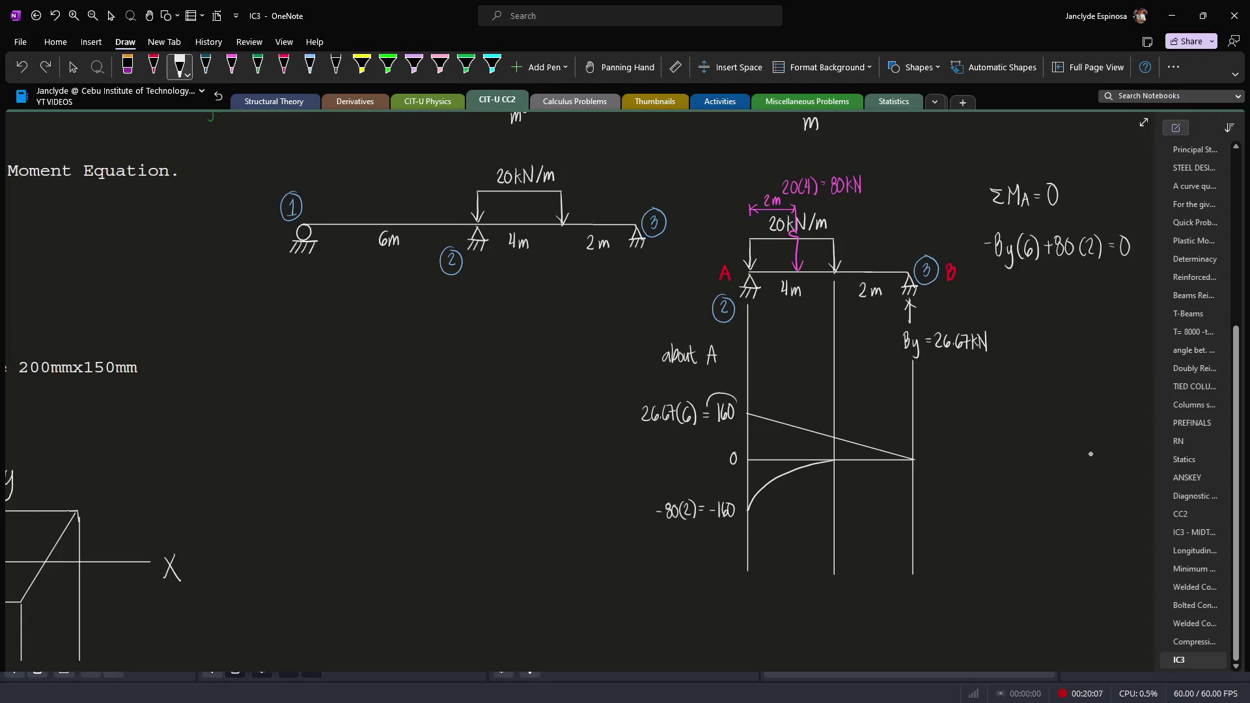
left_click_drag(729, 490, 716, 489)
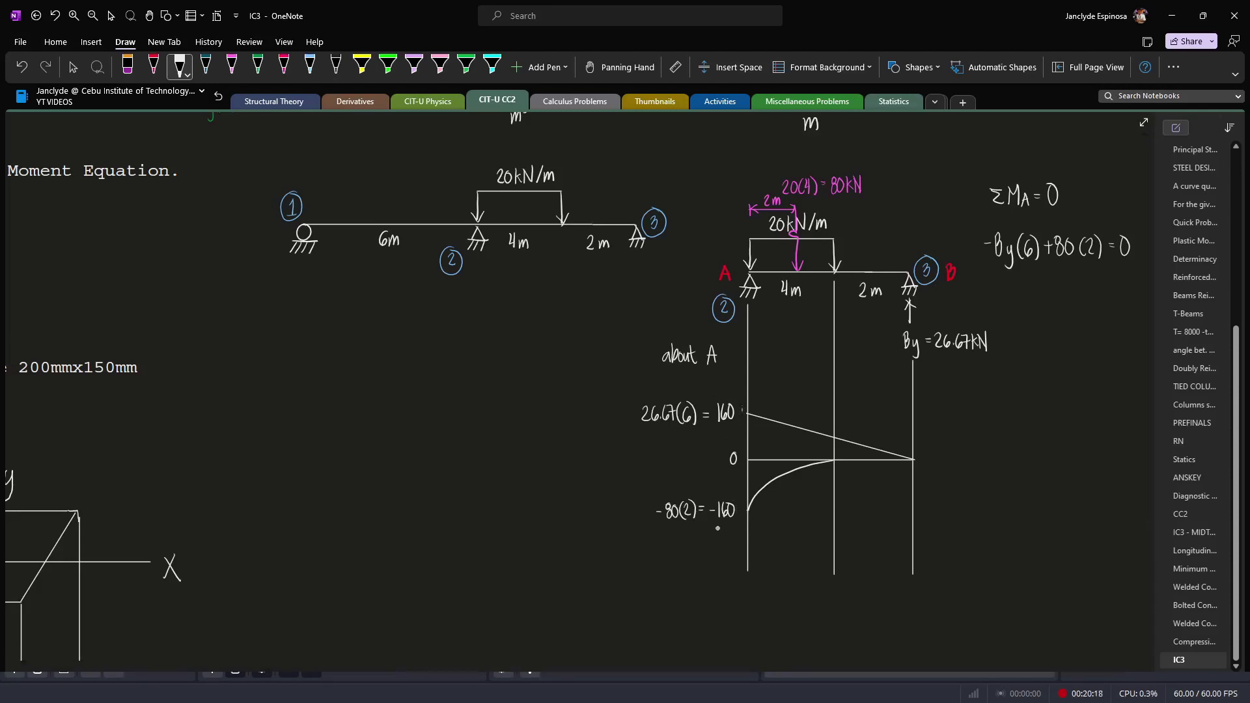
mouse_move(743, 409)
left_mouse_down()
mouse_move(700, 506)
mouse_move(734, 400)
left_mouse_up()
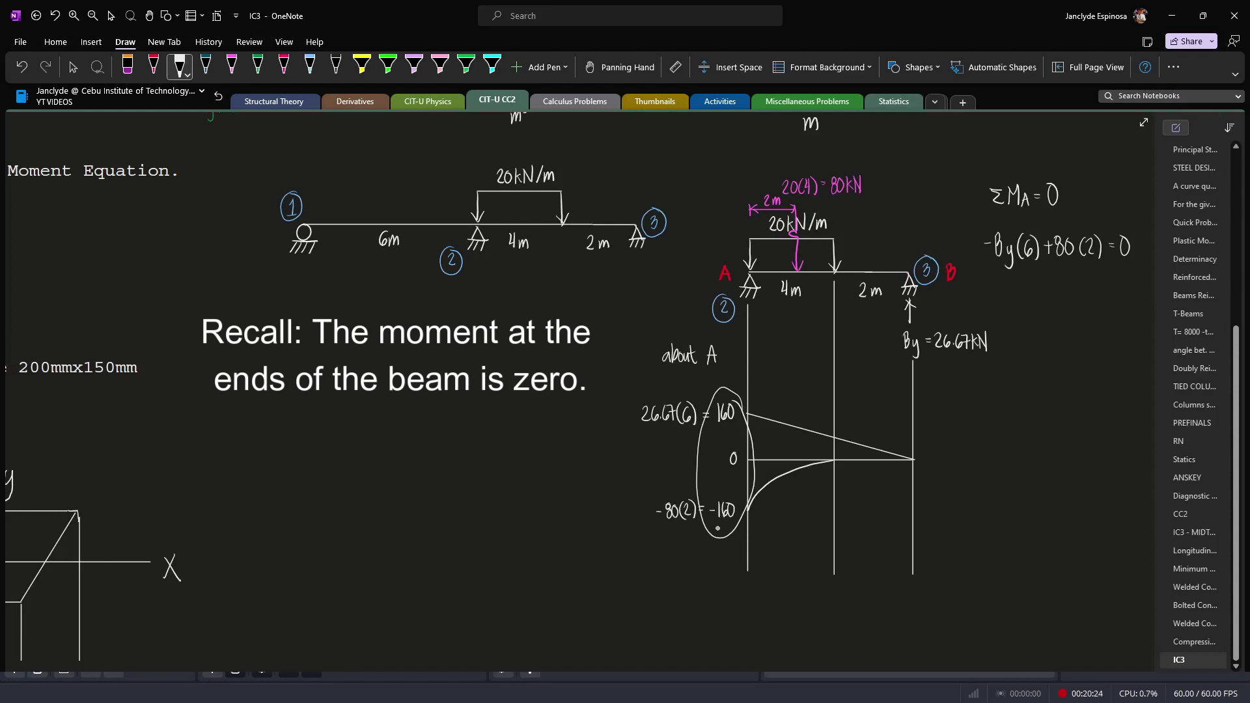
key("ctrl+z")
key("Escape")
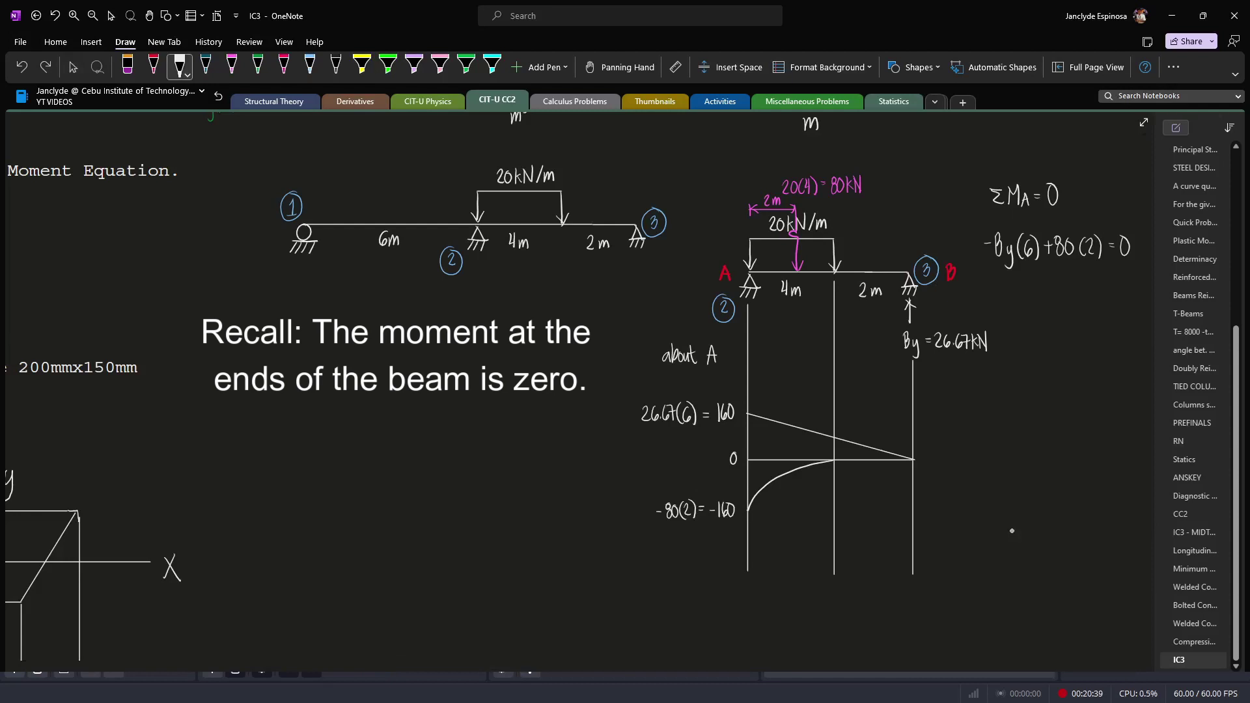
left_click_drag(759, 411, 756, 413)
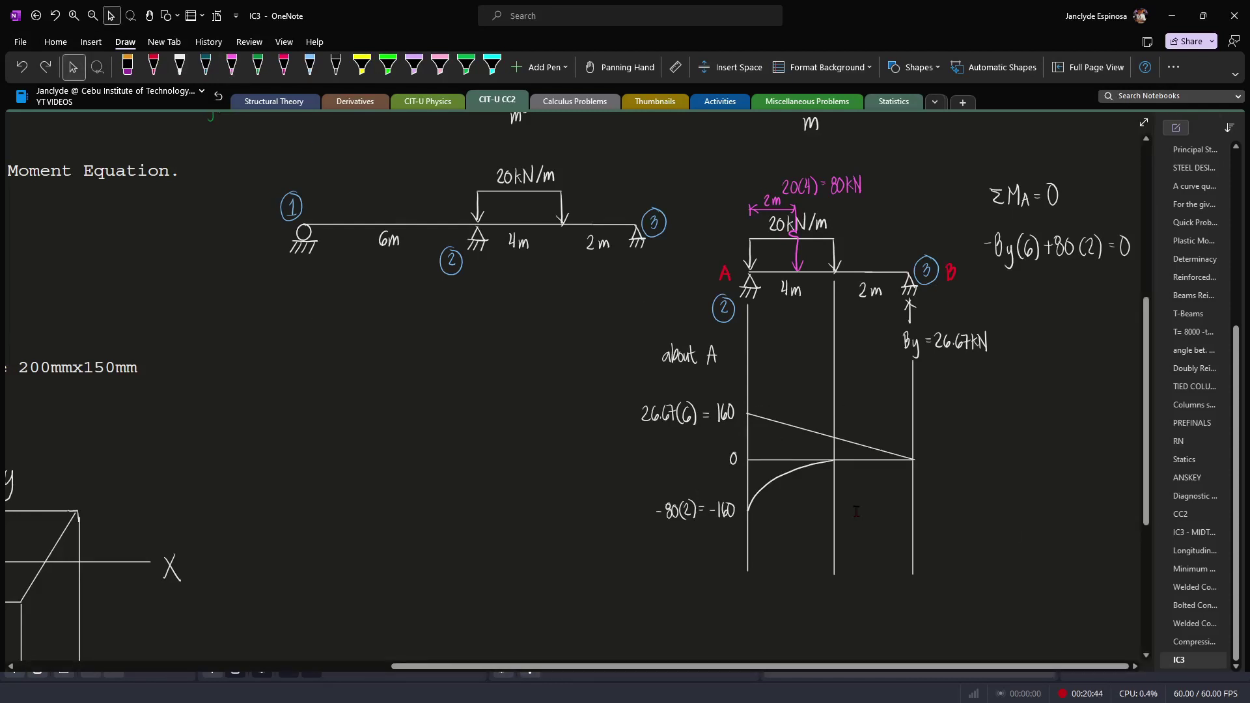
Sketch a magenta spandrel shape beside the moment diagram and label its height h and base b
scroll(859, 514, "up", 1)
scroll(864, 514, "up", 1)
left_click(232, 65)
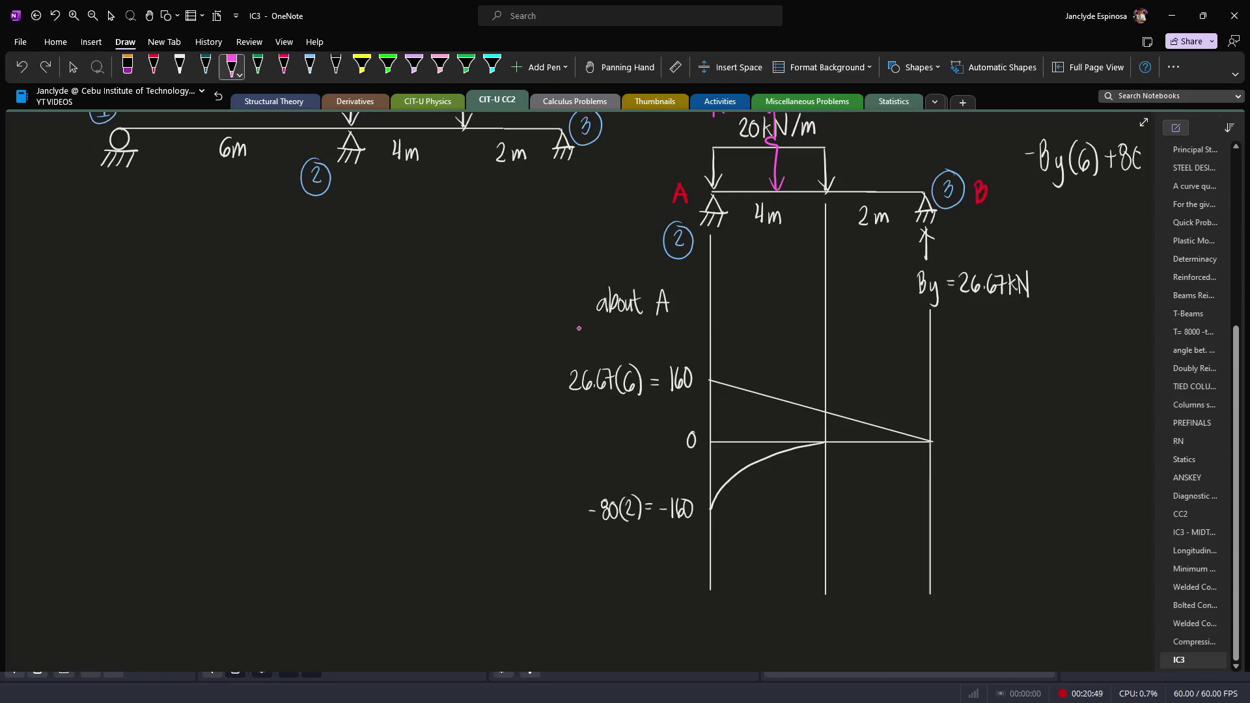
left_click_drag(370, 297, 370, 353)
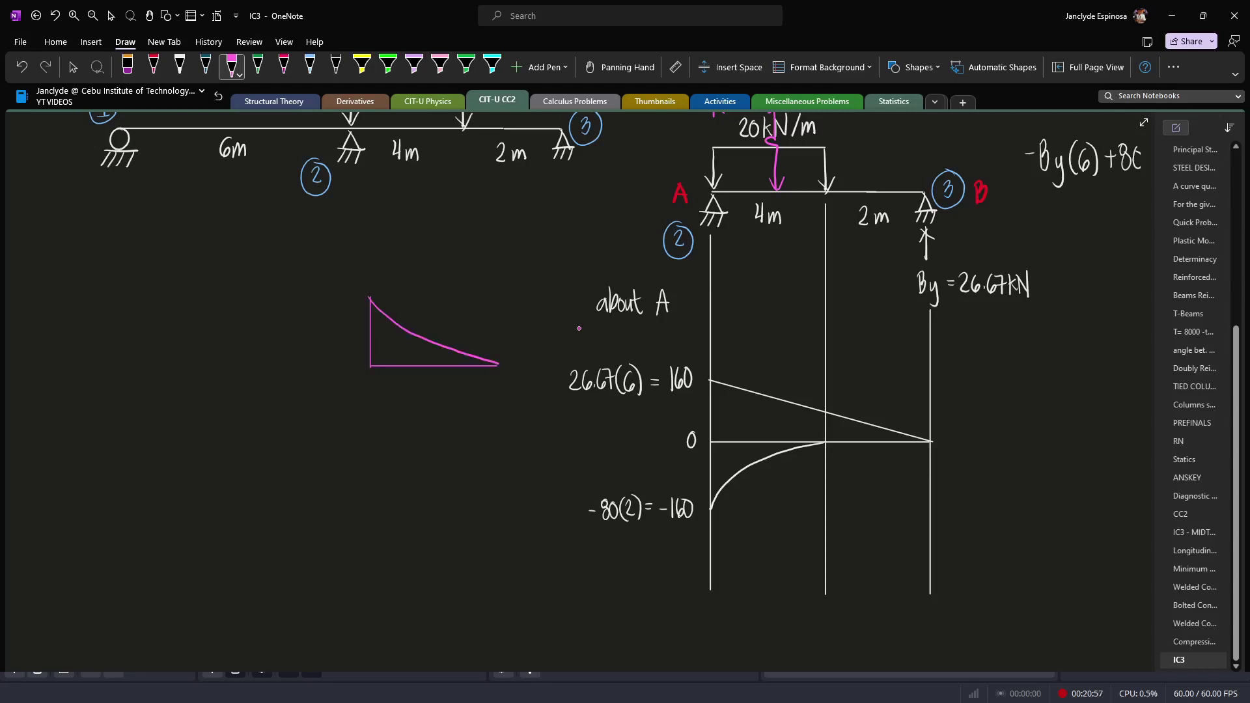
left_click_drag(348, 323, 356, 345)
left_click_drag(417, 377, 421, 394)
Write the spandrel's area formula A = bh/(n+1) above the sketch
mouse_move(422, 257)
left_mouse_down()
mouse_move(426, 232)
mouse_move(431, 256)
left_mouse_up()
left_click_drag(424, 247, 475, 248)
mouse_move(454, 250)
left_mouse_down()
mouse_move(480, 250)
mouse_move(469, 275)
mouse_move(480, 277)
left_mouse_up()
mouse_move(469, 254)
left_mouse_down()
mouse_move(455, 260)
mouse_move(472, 256)
left_mouse_up()
key("ctrl+z")
Dimension the spandrel's centroid distance from its vertical side and label it b/(n+2)
left_click_drag(367, 281, 398, 287)
left_click_drag(379, 239, 382, 254)
mouse_move(377, 254)
left_mouse_down()
mouse_move(397, 254)
mouse_move(385, 269)
left_mouse_up()
left_click_drag(383, 264, 388, 263)
left_click_drag(390, 259, 395, 269)
left_click_drag(808, 389, 803, 402)
key("ctrl+z")
key("ctrl+z")
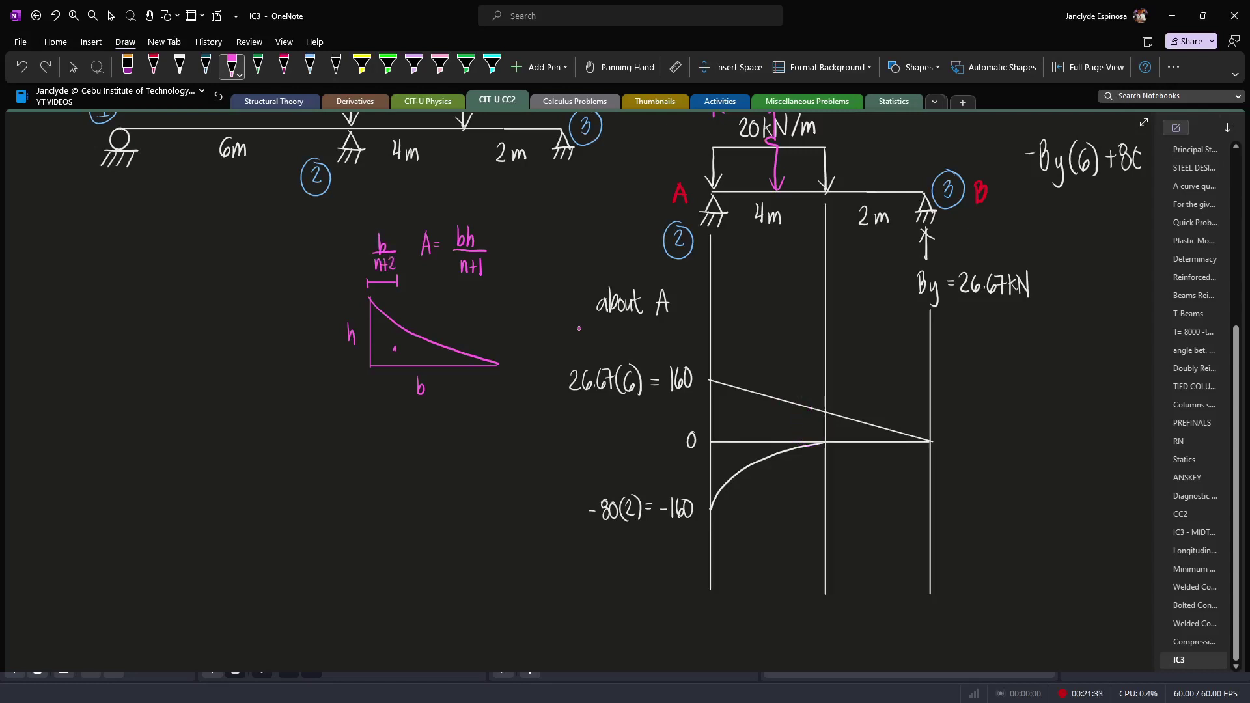
Mark the triangle's centroid distance from A with a magenta dimension labelled 1/3(6)
left_click_drag(714, 417, 737, 417)
left_click_drag(722, 388, 722, 408)
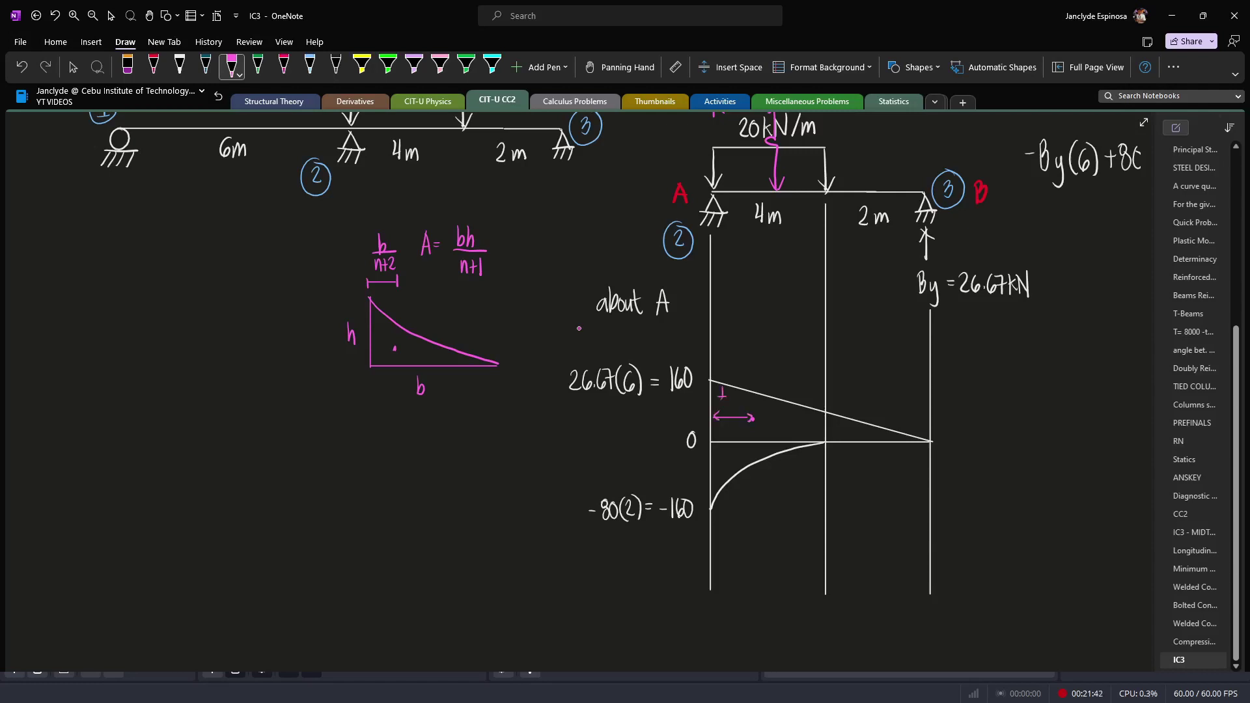
left_click_drag(734, 389, 733, 402)
mouse_move(892, 205)
left_mouse_down()
mouse_move(850, 193)
mouse_move(868, 263)
left_mouse_up()
left_click_drag(868, 263, 891, 209)
key("ctrl+z")
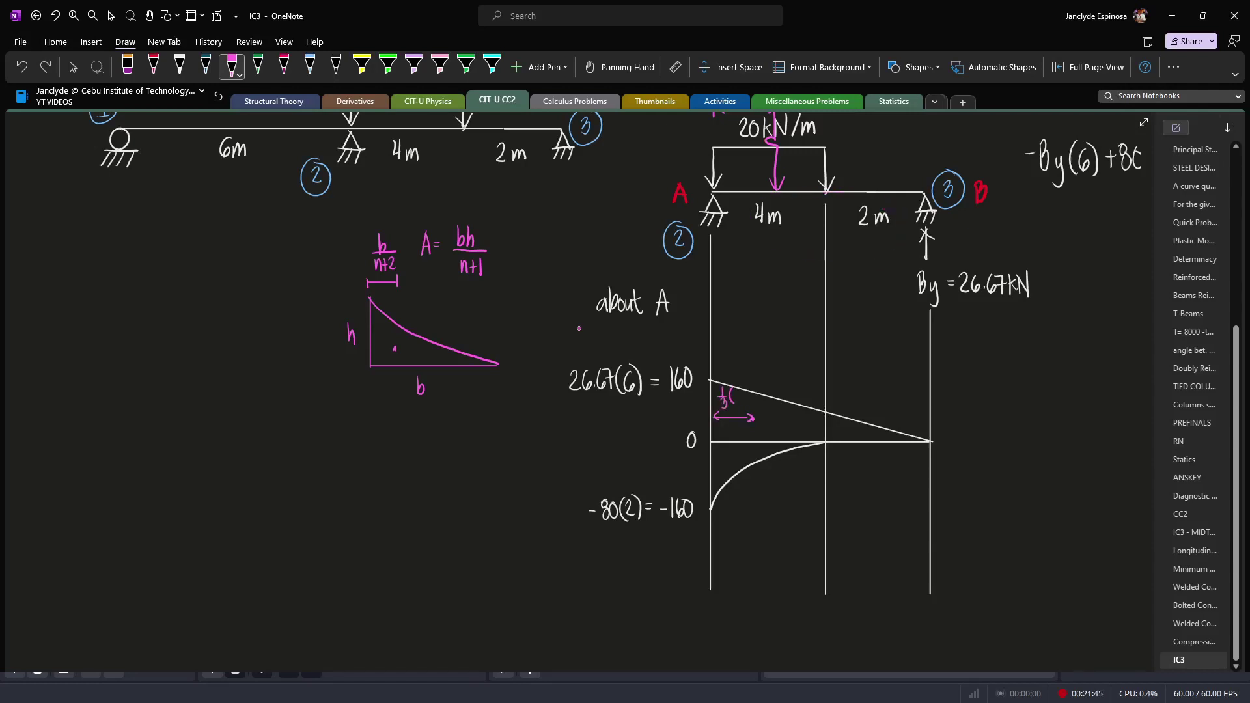
mouse_move(942, 400)
left_mouse_down()
mouse_move(707, 383)
mouse_move(748, 404)
left_mouse_up()
key("ctrl+z")
Mark the curved area's centroid distance from A with a magenta dimension labelled with the fraction 4/(2+1)
left_click_drag(728, 467, 713, 468)
mouse_move(399, 229)
left_mouse_down()
mouse_move(385, 226)
mouse_move(398, 236)
left_mouse_up()
key("ctrl+z")
mouse_move(755, 424)
left_mouse_down()
mouse_move(781, 500)
mouse_move(823, 428)
left_mouse_up()
key("ctrl+z")
left_click_drag(716, 447, 735, 447)
left_click_drag(384, 252, 395, 253)
key("ctrl+z")
left_click_drag(716, 452, 722, 460)
left_click_drag(721, 456, 727, 456)
left_click_drag(724, 452, 724, 460)
Point a magenta arrow at the curve below the baseline and annotate its degree as 2°
left_click_drag(730, 451, 757, 495)
key("Escape")
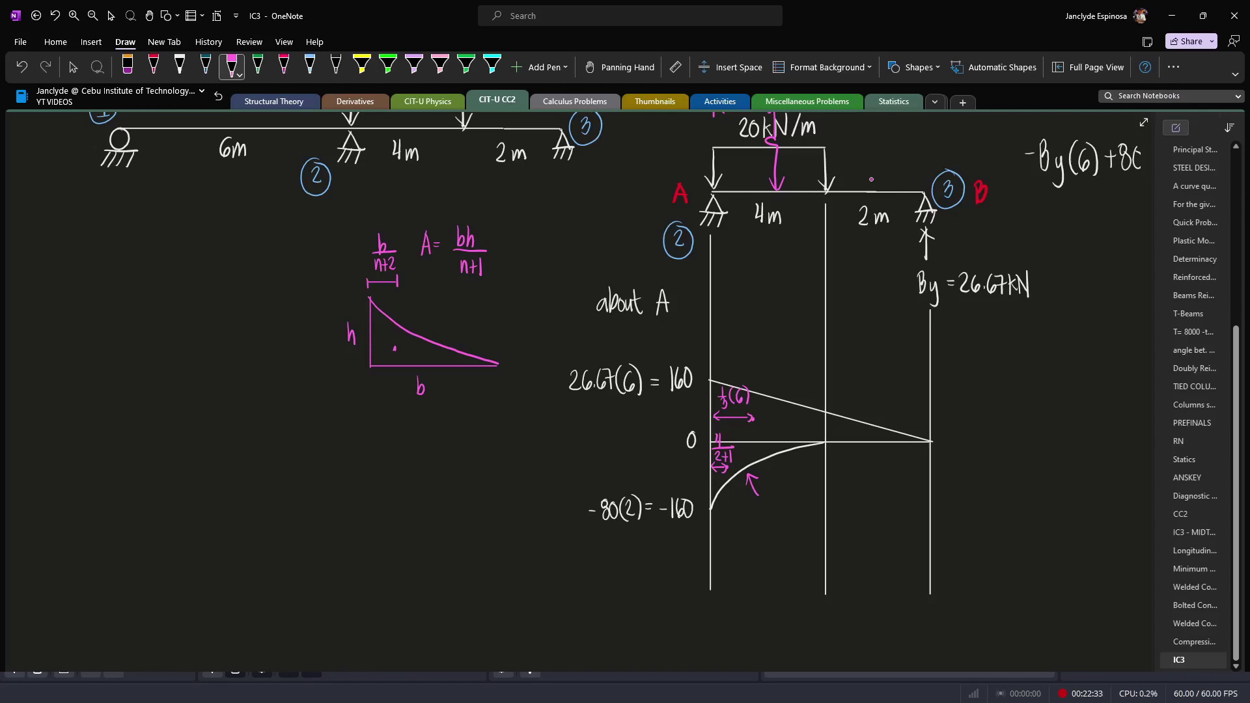
mouse_move(765, 504)
left_mouse_down()
mouse_move(771, 518)
mouse_move(776, 501)
left_mouse_up()
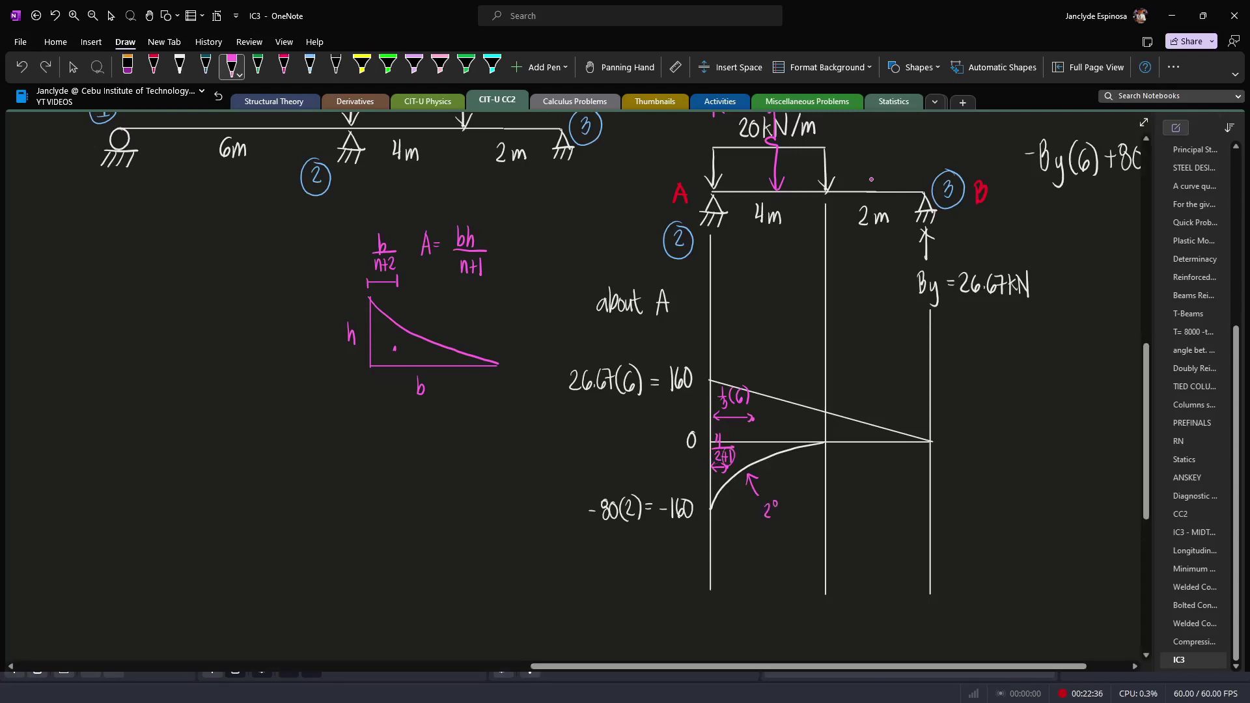
key("Escape")
scroll(876, 226, "down", 2)
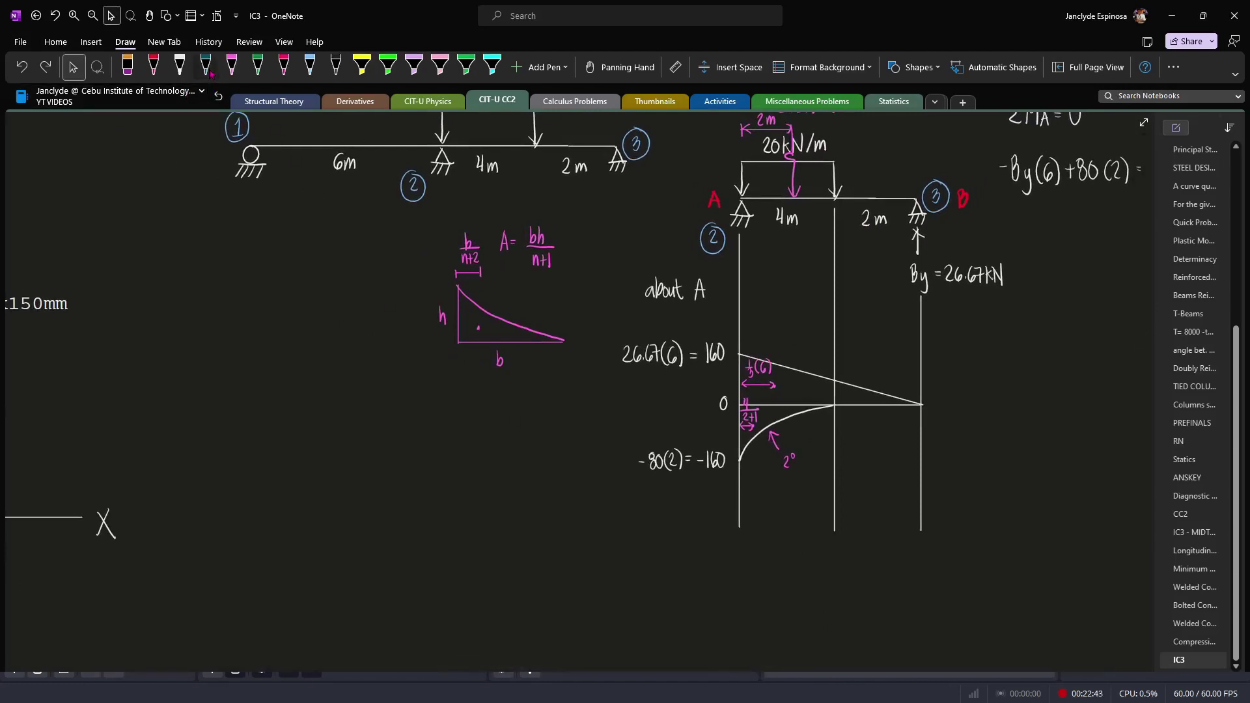
left_click(208, 70)
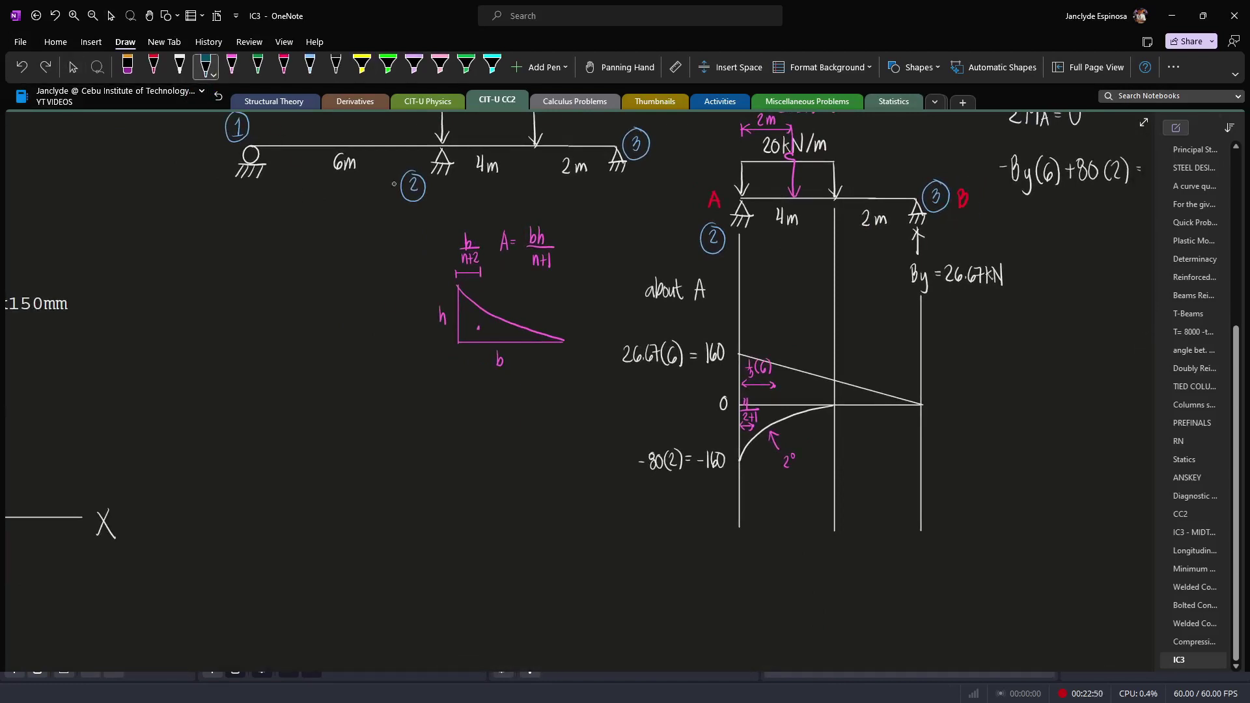
key("Escape")
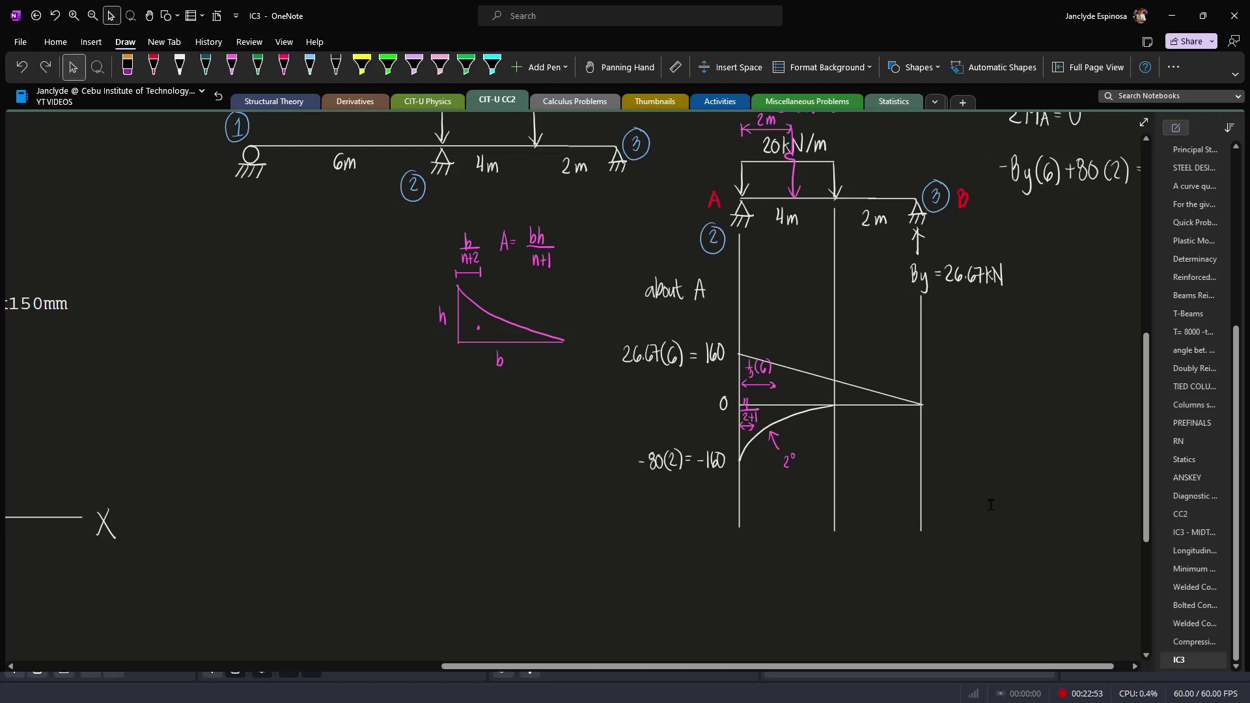